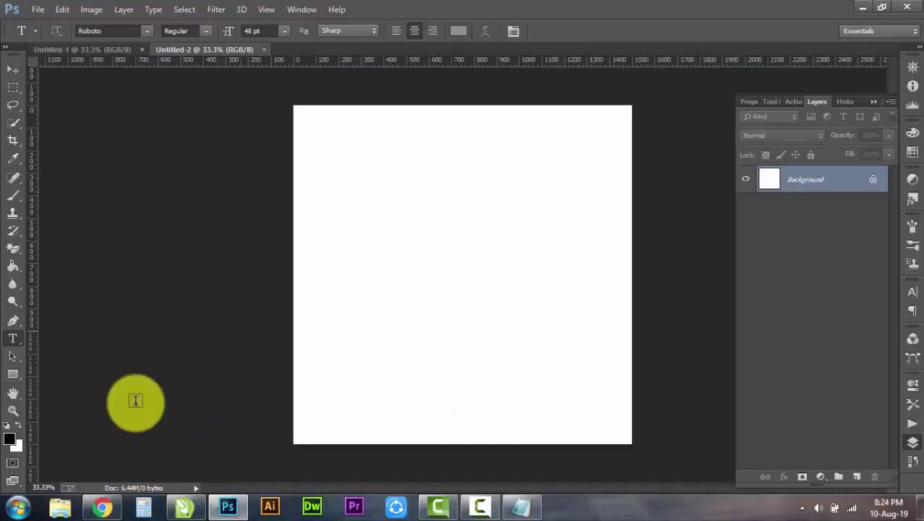
# - Place the gray wall texture and scale it to fill the whole canvas
pyautogui.click(57, 508)
pyautogui.scroll(-2, 542, 289)
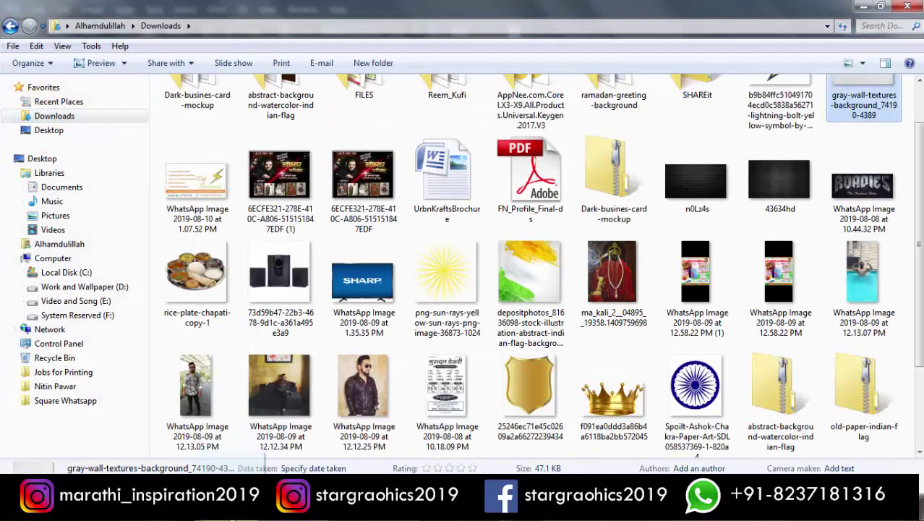
pyautogui.moveTo(634, 158); pyautogui.dragTo(731, 115)
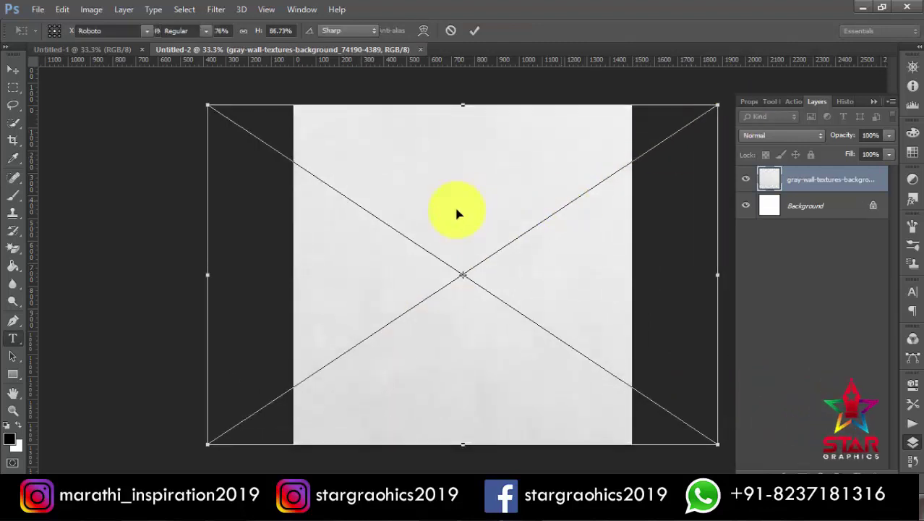
pyautogui.press('Return')
pyautogui.scroll(1, 456, 213)
pyautogui.press('v')
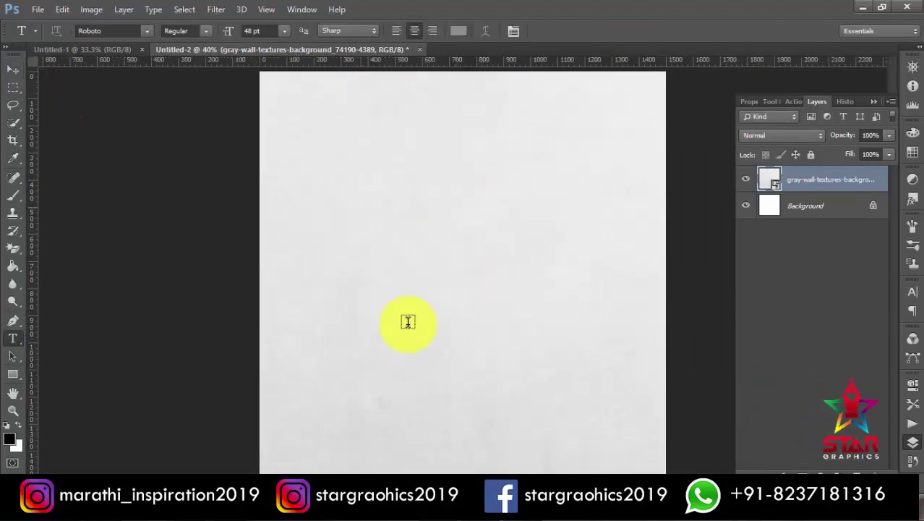
# - Type the TAJ ELECTRICAL heading and set it in the Russo One font
pyautogui.click(419, 345)
pyautogui.write('CTRIC')
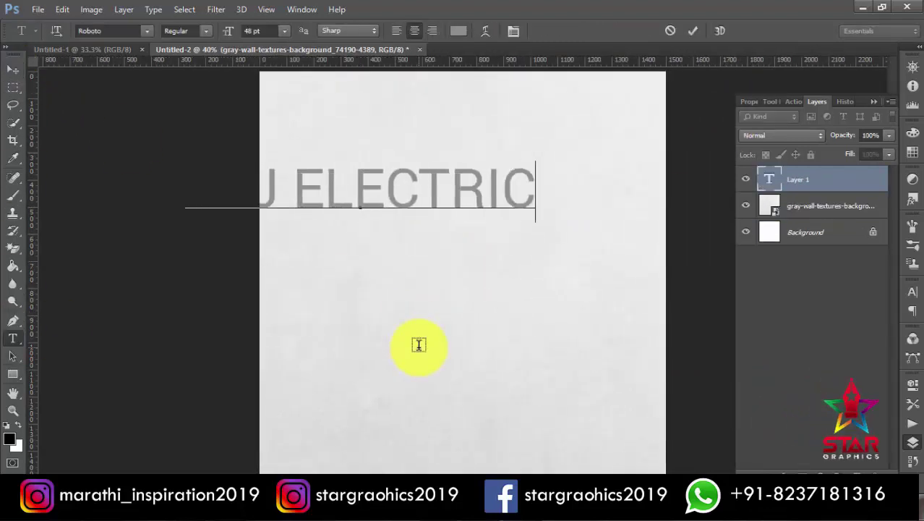
pyautogui.write('ALS')
pyautogui.hotkey('alt', 'Tab')
pyautogui.hotkey('alt', 'Tab')
pyautogui.hotkey('ctrl', 'a')
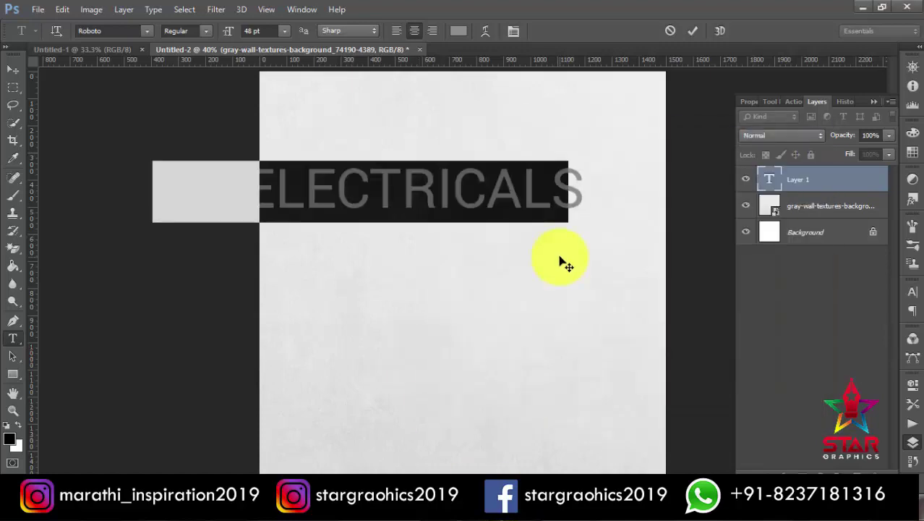
pyautogui.click(119, 31)
pyautogui.scroll(-5, 203, 236)
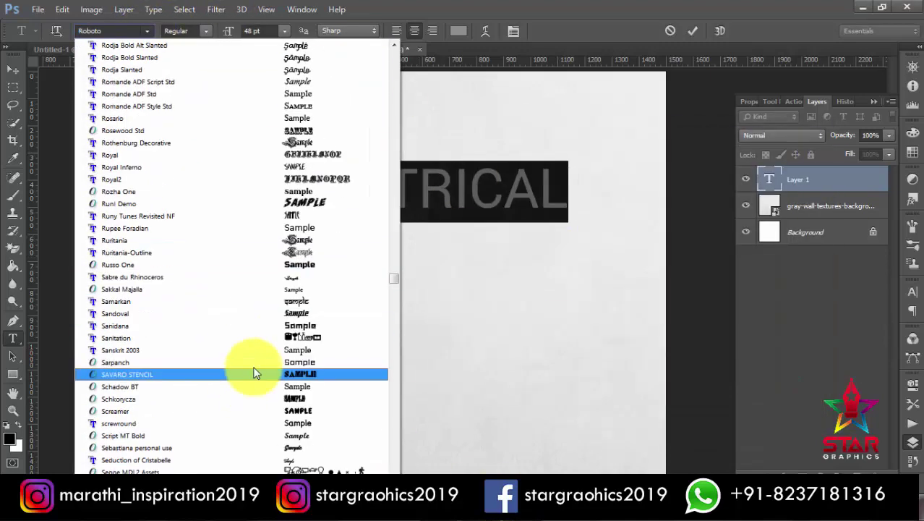
pyautogui.click(242, 369)
# - Shrink the heading and move it to the top centre of the page
pyautogui.click(12, 69)
pyautogui.hotkey('ctrl', 't')
pyautogui.moveTo(587, 164)
pyautogui.mouseDown()
pyautogui.moveTo(532, 162)
pyautogui.moveTo(546, 130)
pyautogui.mouseUp()
pyautogui.press('Return')
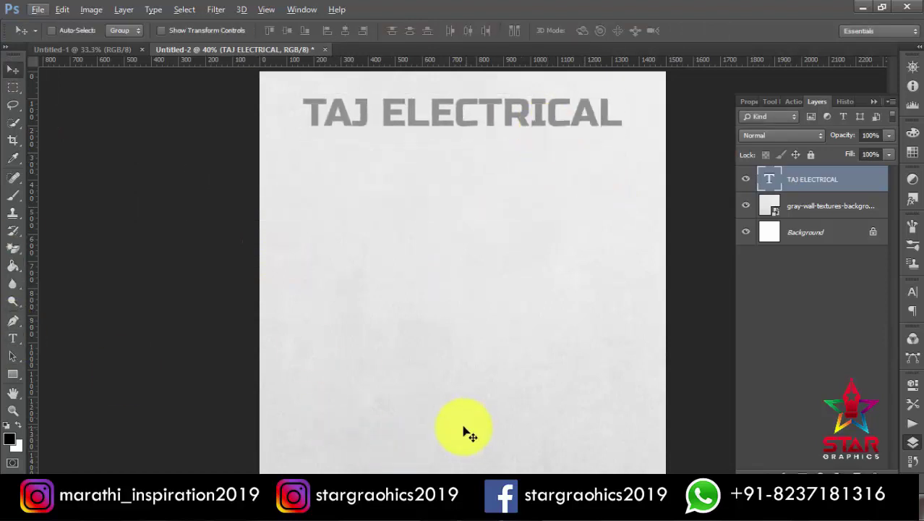
# - Colour the heading text lime green (#63e31c)
pyautogui.click(380, 81)
pyautogui.hotkey('ctrl', 'a')
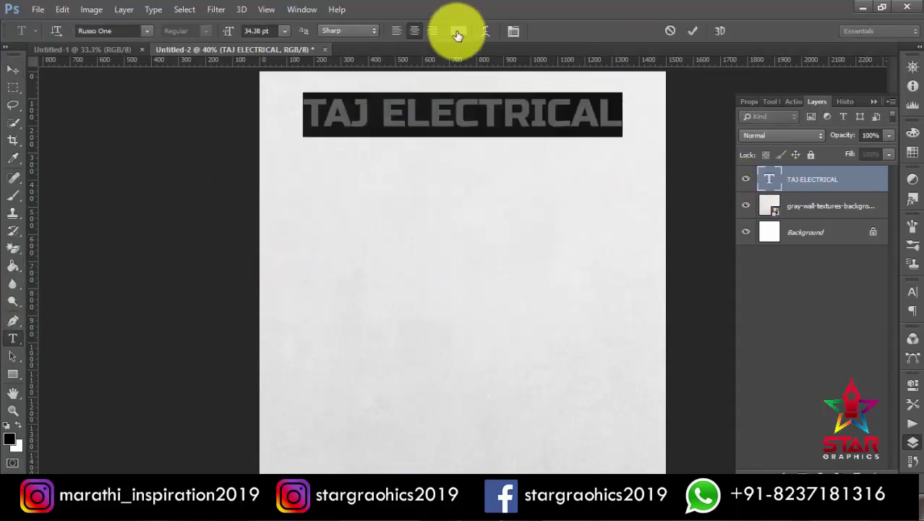
pyautogui.click(457, 31)
pyautogui.click(703, 282)
pyautogui.moveTo(740, 321)
pyautogui.mouseDown()
pyautogui.moveTo(741, 306)
pyautogui.moveTo(748, 384)
pyautogui.mouseUp()
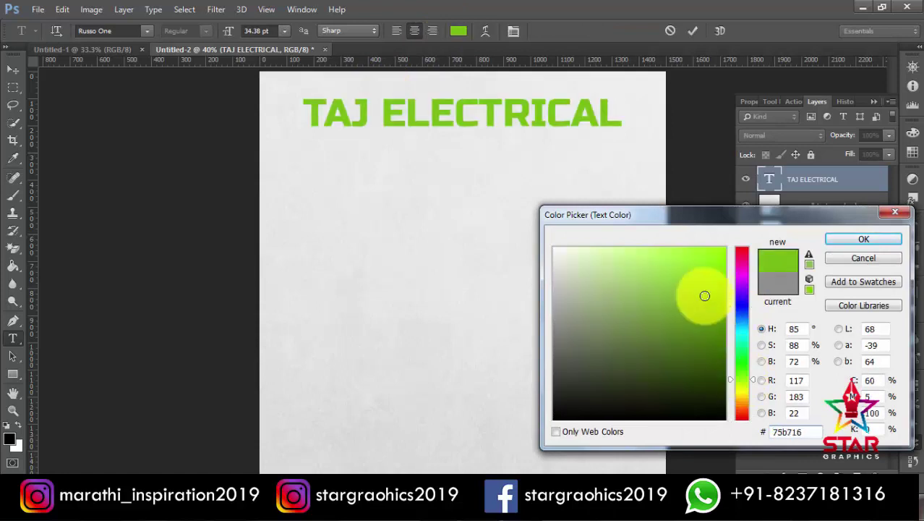
pyautogui.moveTo(705, 295); pyautogui.dragTo(693, 266)
pyautogui.moveTo(743, 392); pyautogui.dragTo(743, 355)
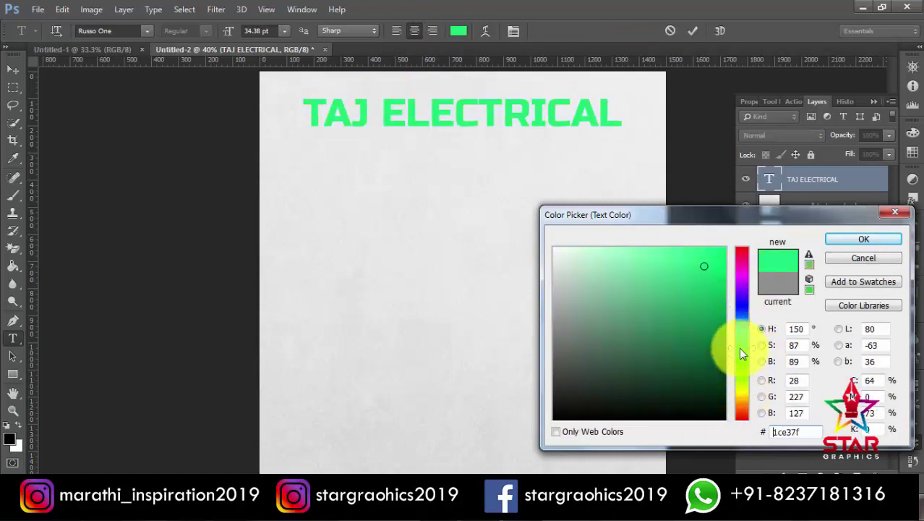
pyautogui.click(743, 266)
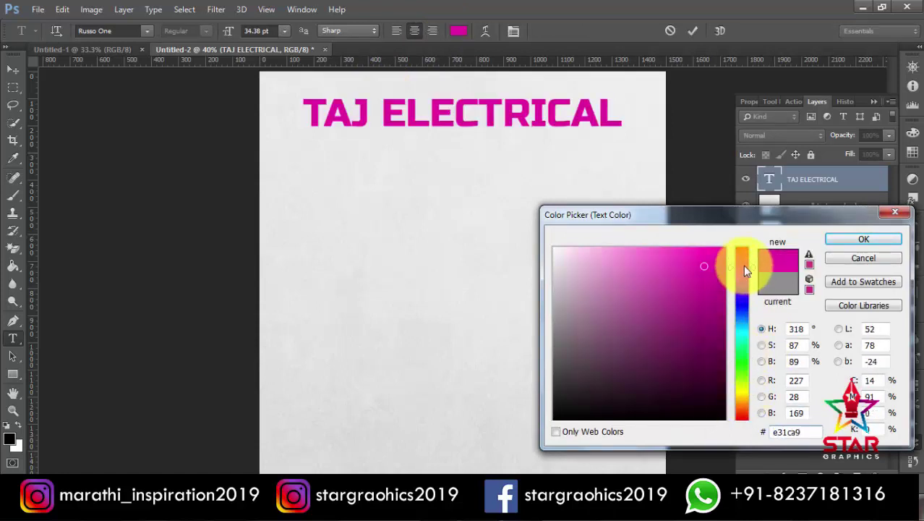
pyautogui.moveTo(743, 264); pyautogui.dragTo(742, 284)
pyautogui.moveTo(742, 363); pyautogui.dragTo(739, 377)
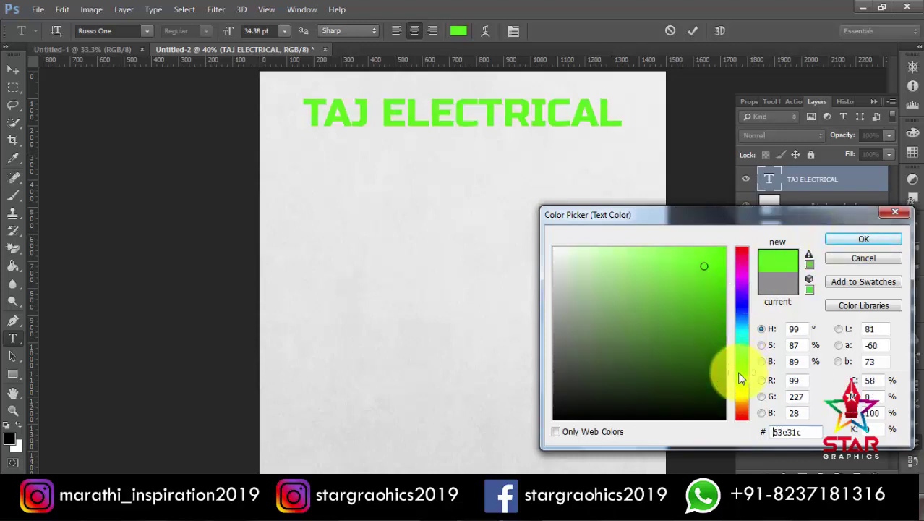
pyautogui.click(863, 239)
pyautogui.press('v')
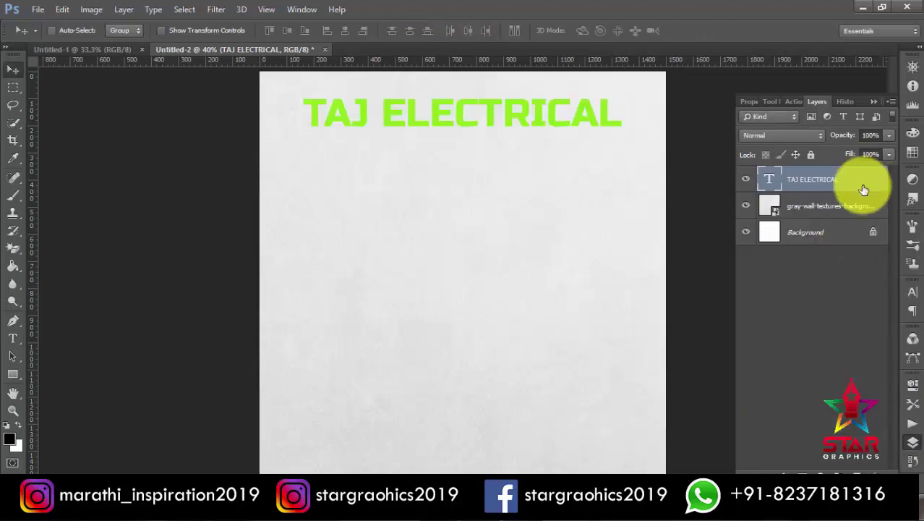
# - Change the heading font to Maagkramp and resize it slightly
pyautogui.doubleClick(768, 181)
pyautogui.click(147, 31)
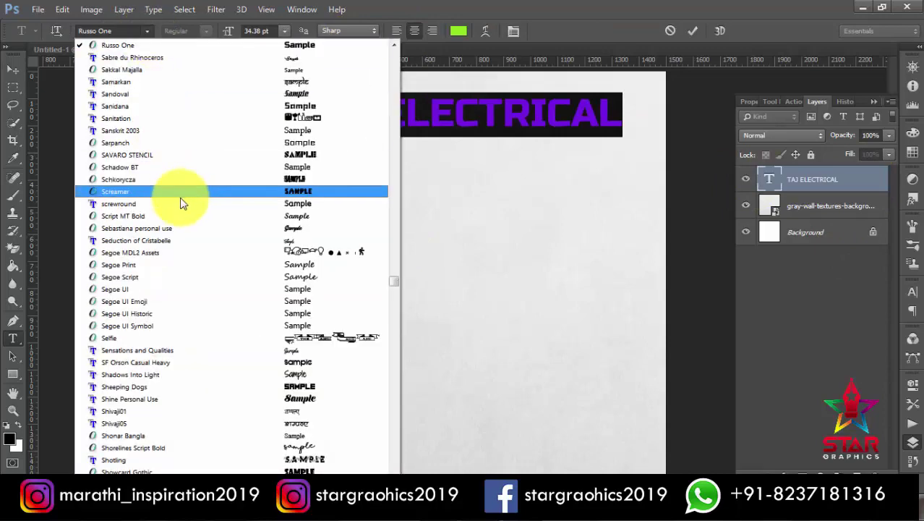
pyautogui.scroll(8, 181, 200)
pyautogui.click(269, 272)
pyautogui.press('v')
pyautogui.hotkey('ctrl', 't')
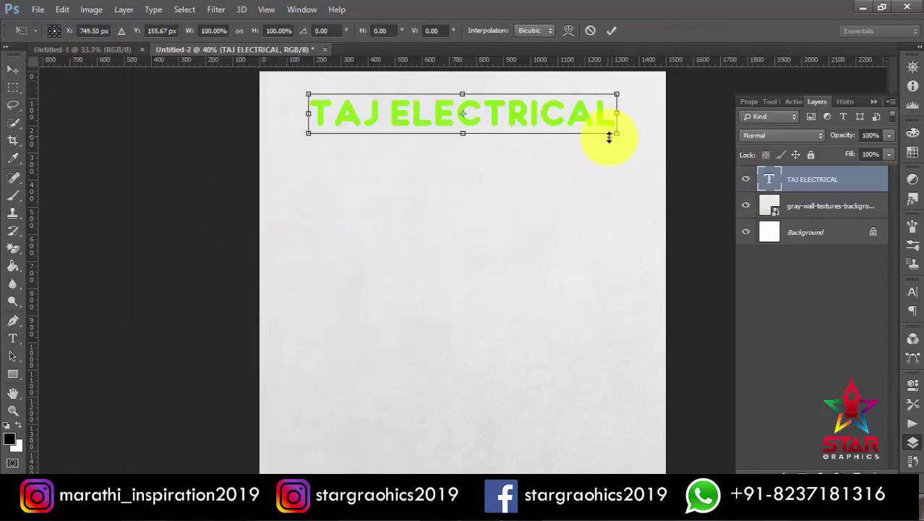
pyautogui.moveTo(609, 138); pyautogui.dragTo(612, 130)
pyautogui.press('Return')
# - Insert a wide gap between TAJ and ELECTRICAL in the heading
pyautogui.click(391, 113)
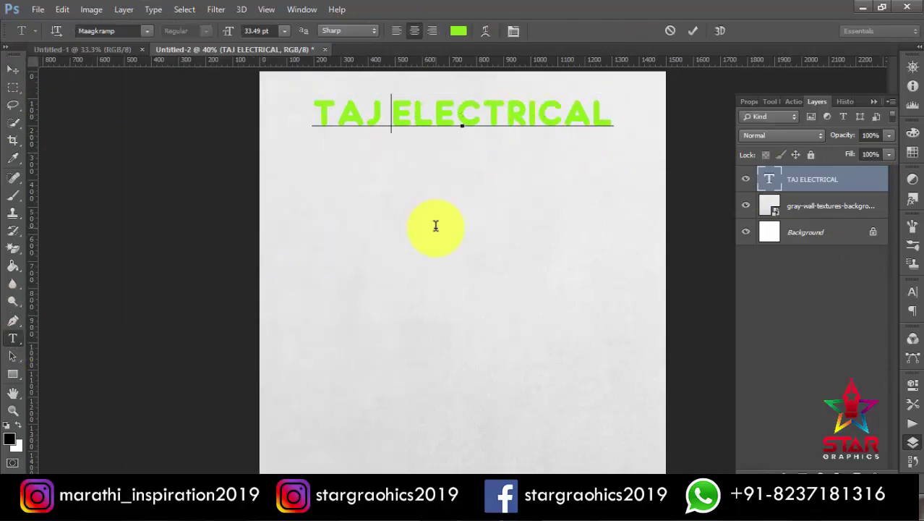
pyautogui.click(12, 69)
pyautogui.moveTo(792, 139)
pyautogui.mouseDown()
pyautogui.moveTo(225, 444)
pyautogui.moveTo(402, 175)
pyautogui.mouseUp()
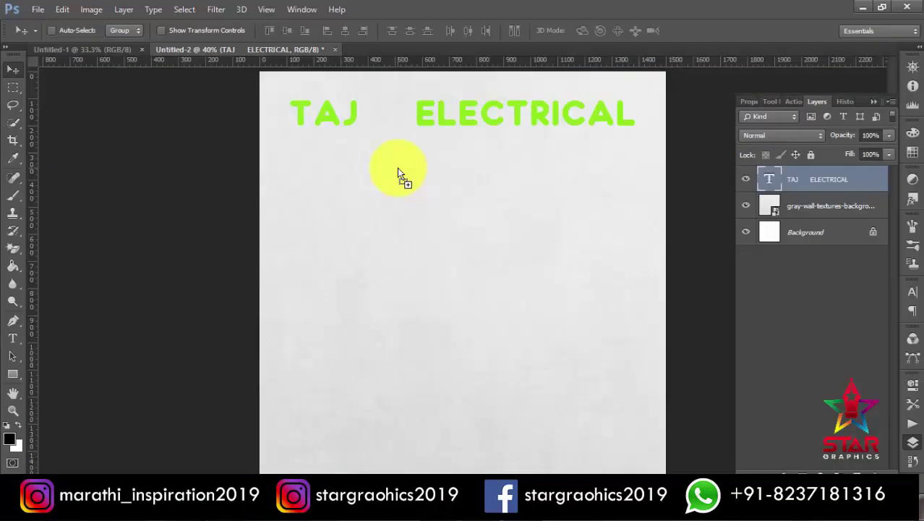
# - Place the lightning bolt in the gap after TAJ and shift its hue to lime green (+25)
pyautogui.moveTo(650, 75); pyautogui.dragTo(475, 207)
pyautogui.moveTo(470, 268); pyautogui.dragTo(388, 115)
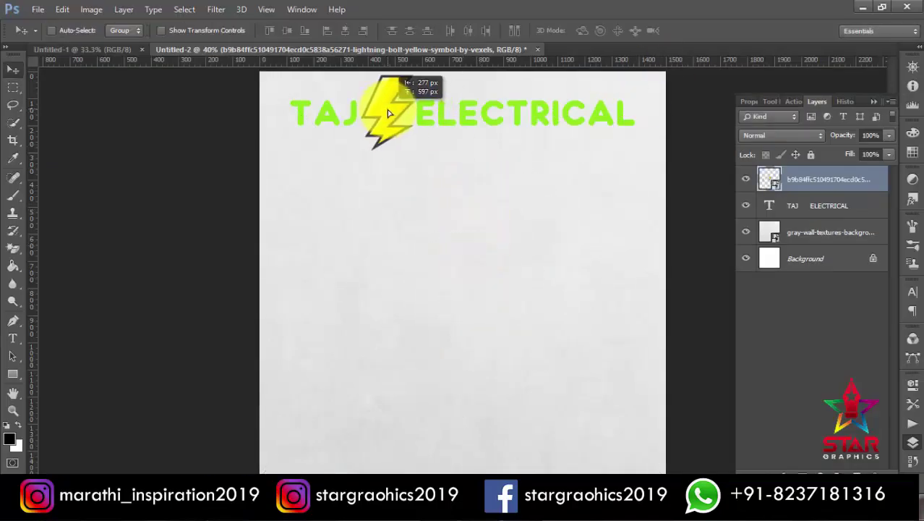
pyautogui.doubleClick(770, 179)
pyautogui.press('Return')
pyautogui.click(92, 9)
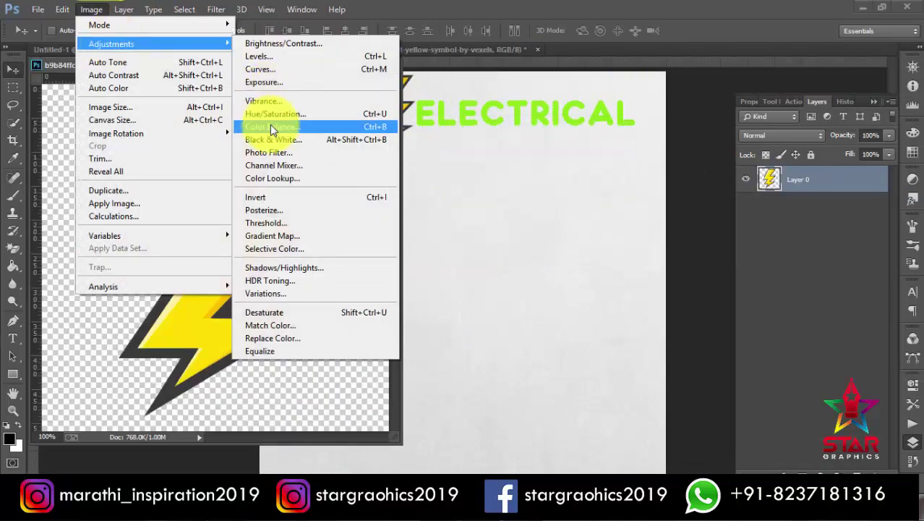
pyautogui.click(269, 123)
pyautogui.moveTo(421, 187); pyautogui.dragTo(455, 187)
pyautogui.press('Return')
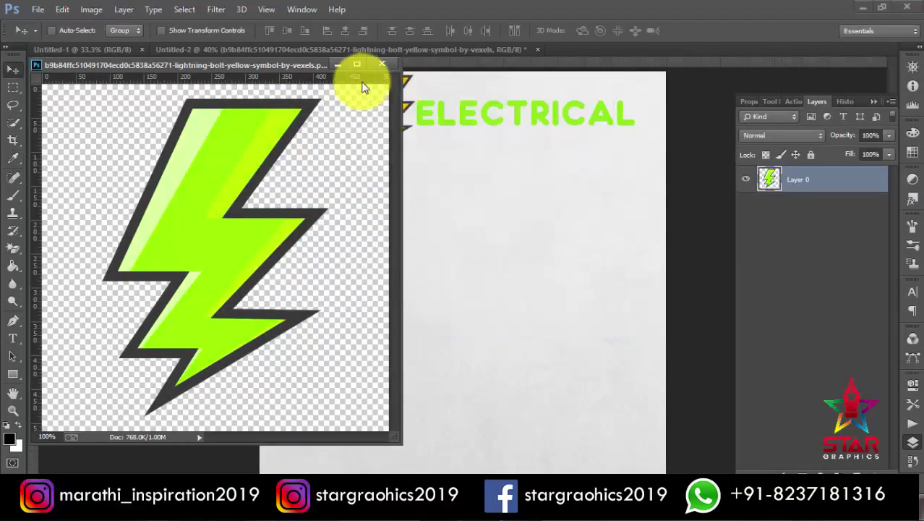
pyautogui.click(382, 68)
# - Give the heading an 8 px dark grey (#3a3a3a) stroke layer style
pyautogui.doubleClick(839, 207)
pyautogui.click(542, 360)
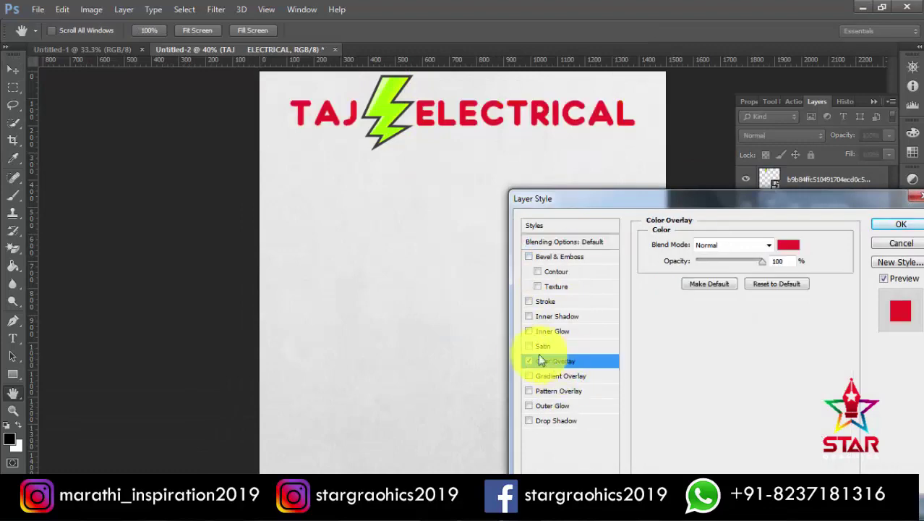
pyautogui.click(529, 360)
pyautogui.click(545, 301)
pyautogui.click(678, 340)
pyautogui.write('3a3a3a')
pyautogui.click(846, 239)
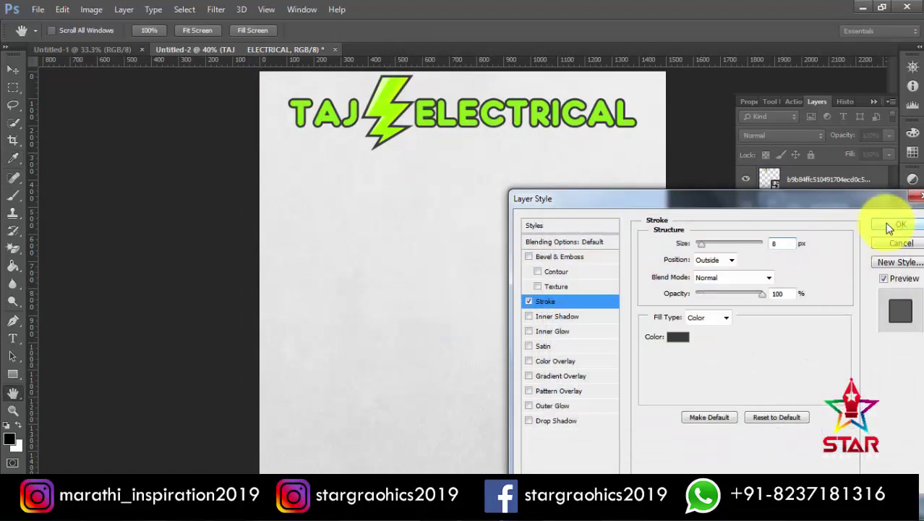
pyautogui.click(901, 224)
# - Scale the bolt and heading together slightly larger
pyautogui.keyDown('shift'); pyautogui.click(825, 179); pyautogui.keyUp('shift')
pyautogui.hotkey('ctrl', 't')
pyautogui.moveTo(637, 148); pyautogui.dragTo(649, 161)
pyautogui.press('Return')
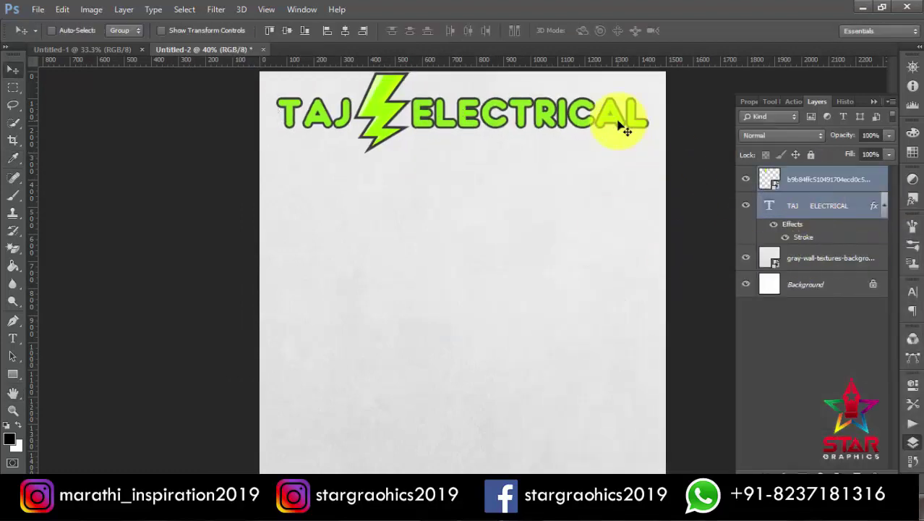
# - Paste the four service lines from the notes as Medium-weight 12 pt text
pyautogui.click(517, 517)
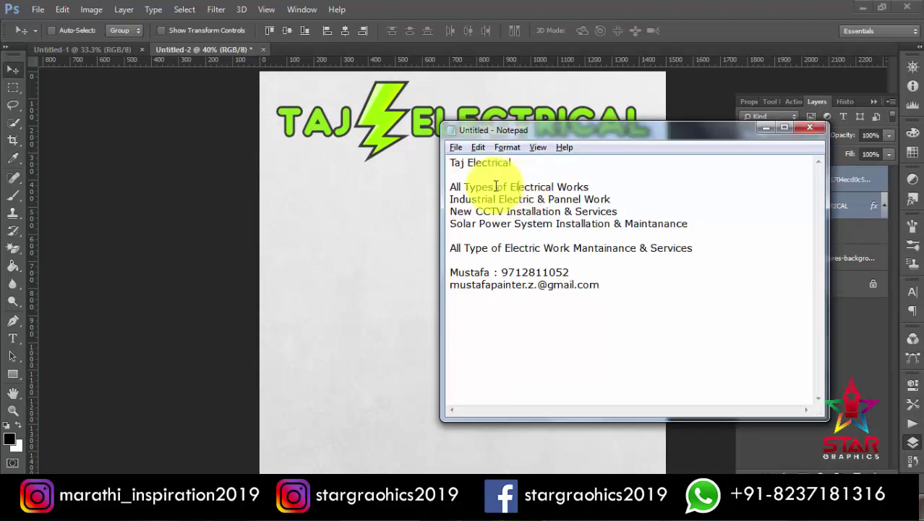
pyautogui.moveTo(450, 188); pyautogui.dragTo(689, 225)
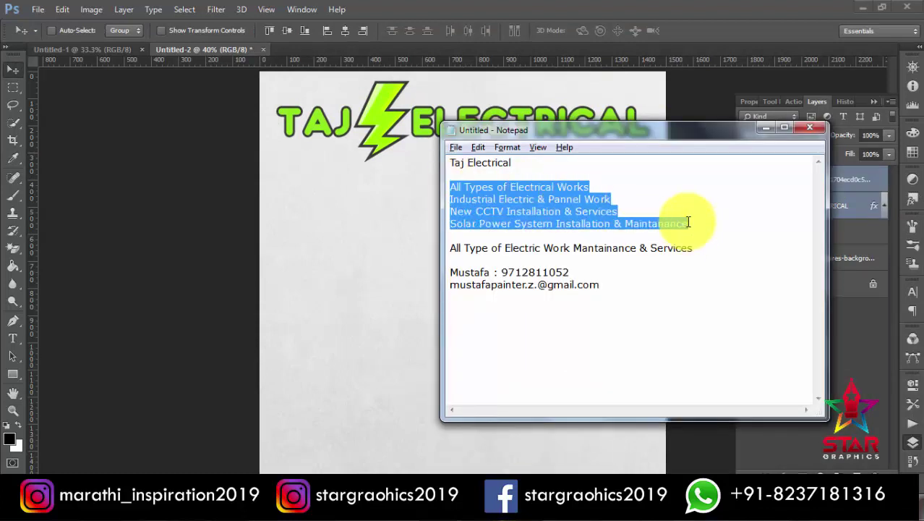
pyautogui.hotkey('alt', 'Tab')
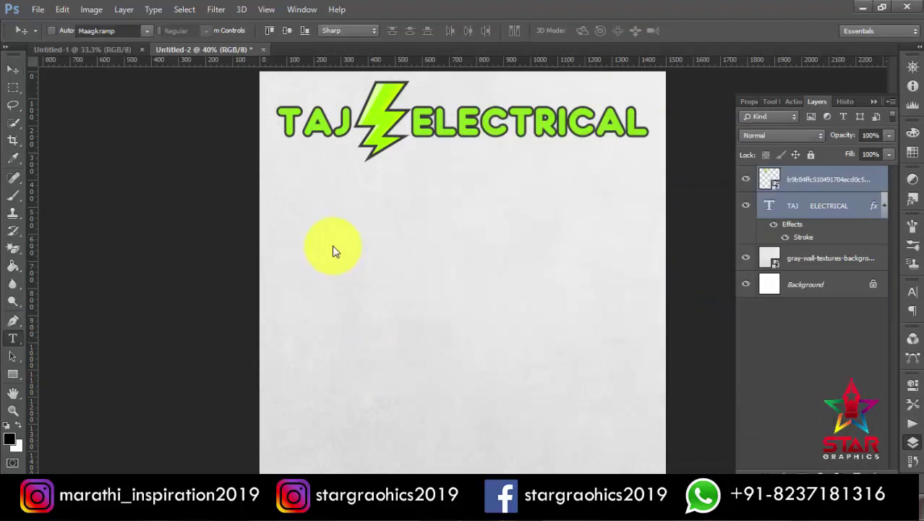
pyautogui.hotkey('ctrl', 'v')
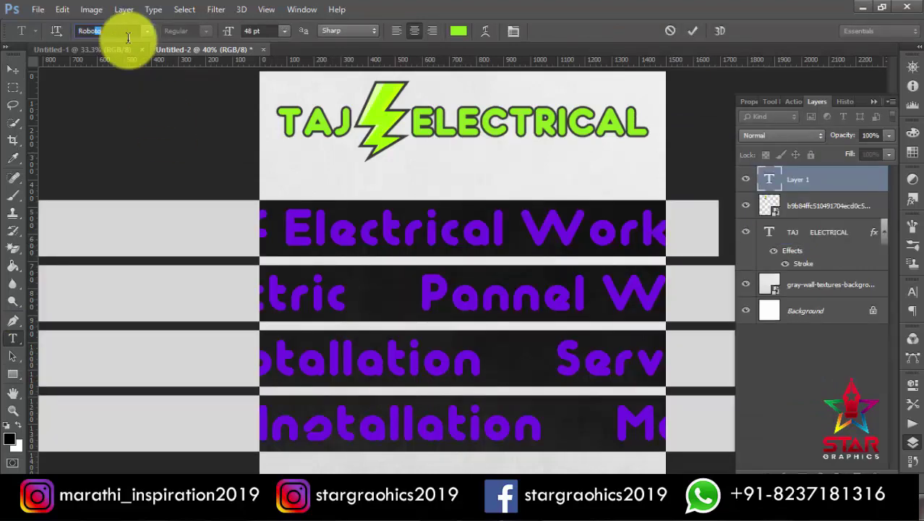
pyautogui.click(205, 30)
pyautogui.click(181, 123)
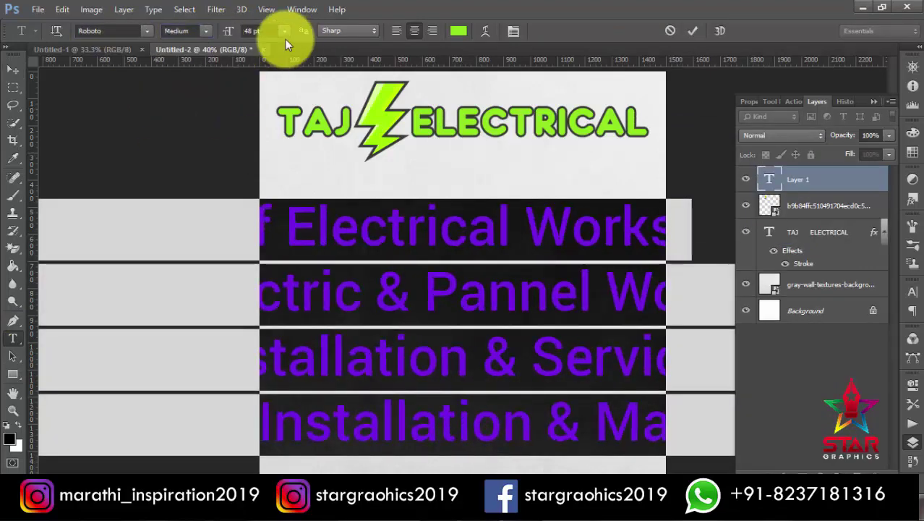
pyautogui.click(262, 31)
pyautogui.write('12')
pyautogui.hotkey('ctrl', 'Return')
# - Enlarge the services text and reposition it under the logo
pyautogui.press('v')
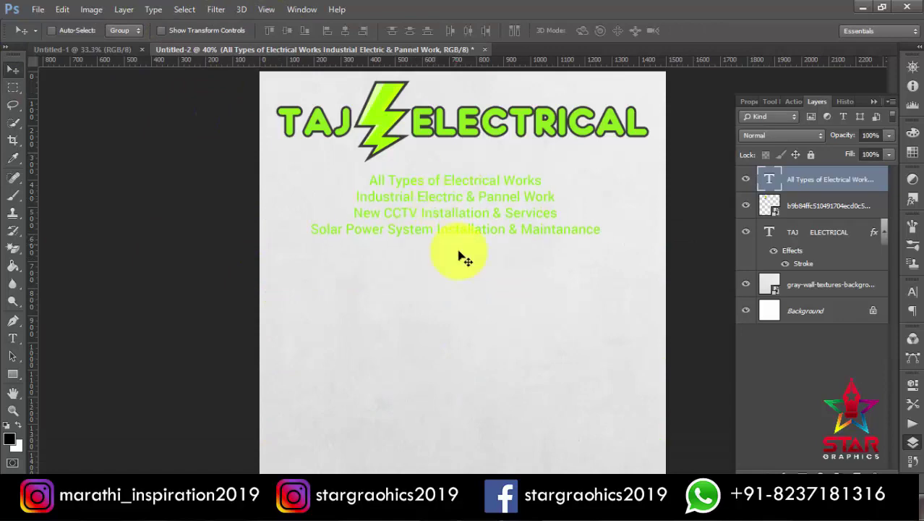
pyautogui.hotkey('ctrl', 't')
pyautogui.moveTo(549, 279); pyautogui.dragTo(611, 242)
pyautogui.press('Return')
# - Left-align the services text, colour it dark grey, and shift it left and down
pyautogui.doubleClick(774, 179)
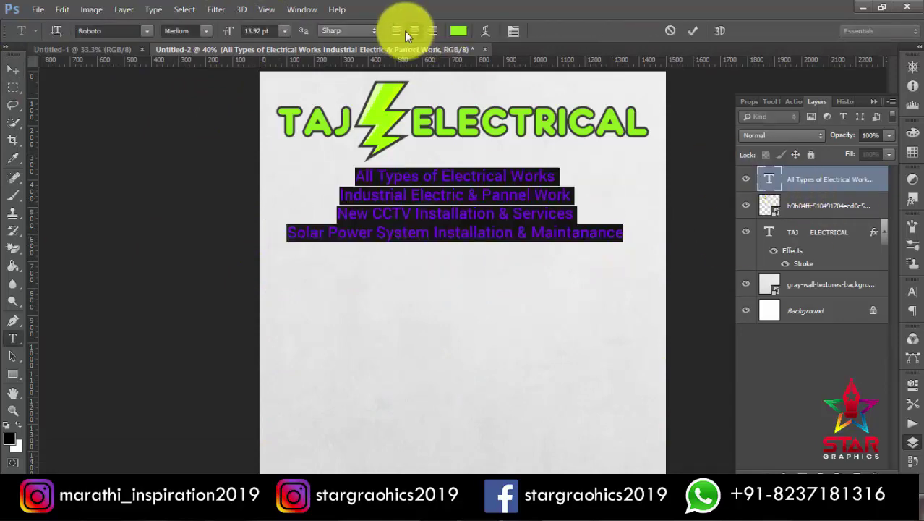
pyautogui.click(397, 31)
pyautogui.click(458, 30)
pyautogui.click(365, 110)
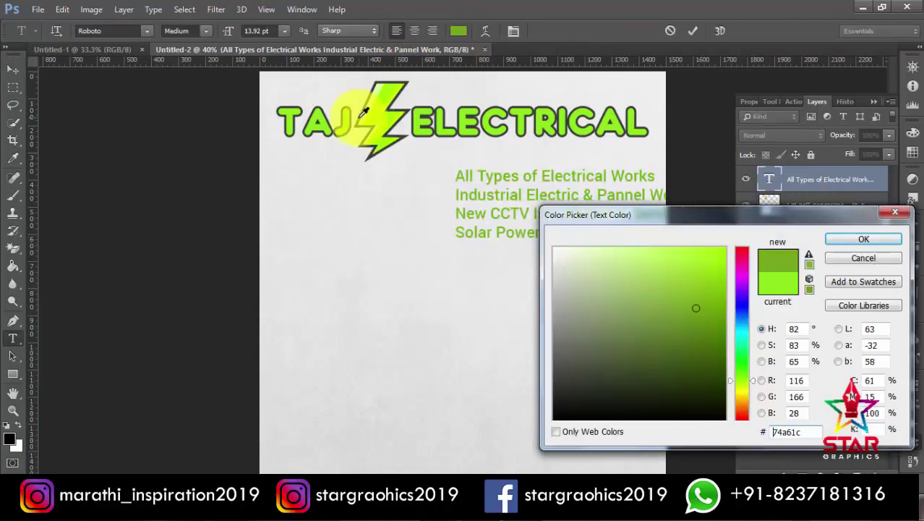
pyautogui.click(863, 238)
pyautogui.hotkey('ctrl', 'Return')
pyautogui.press('v')
pyautogui.moveTo(553, 192); pyautogui.dragTo(429, 206)
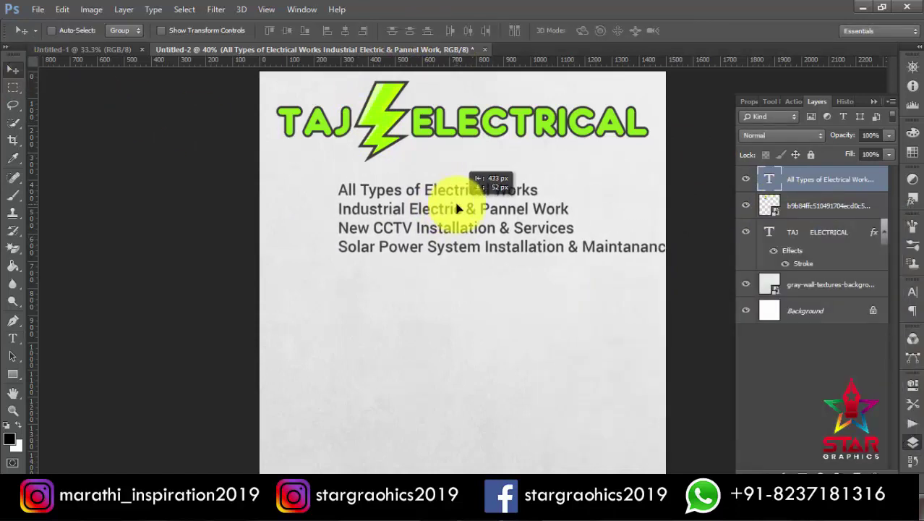
# - Put & Maintanance on its own fifth line and enlarge the list to about 112%
pyautogui.press('Return')
pyautogui.hotkey('ctrl', 'Return')
pyautogui.press('v')
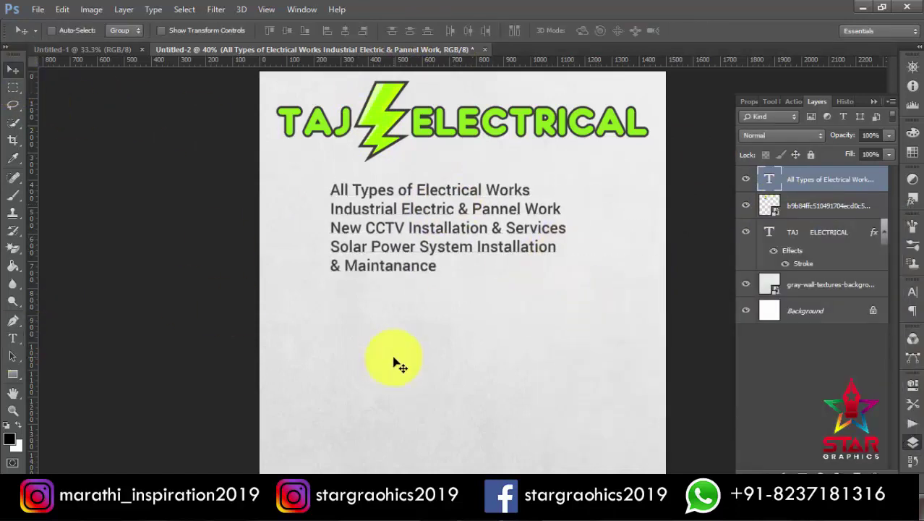
pyautogui.hotkey('ctrl', 't')
pyautogui.moveTo(567, 273)
pyautogui.mouseDown()
pyautogui.moveTo(595, 286)
pyautogui.moveTo(555, 260)
pyautogui.mouseUp()
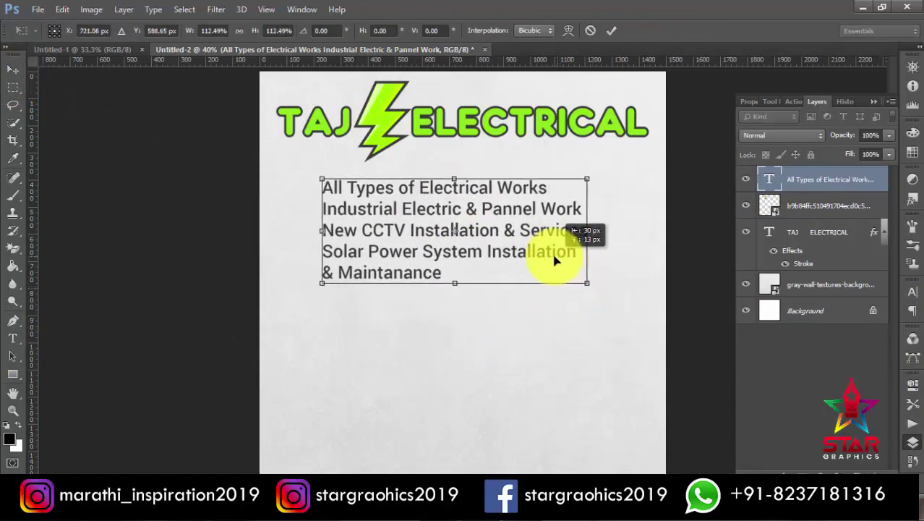
pyautogui.press('Return')
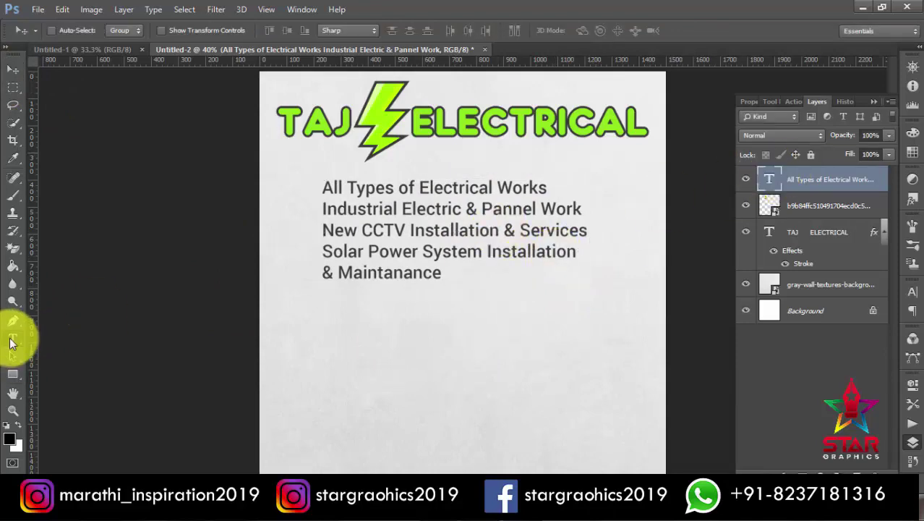
# - Draw a small square left of All Types, rotate it 45° and fill it bright green
pyautogui.click(13, 374)
pyautogui.scroll(5, 325, 185)
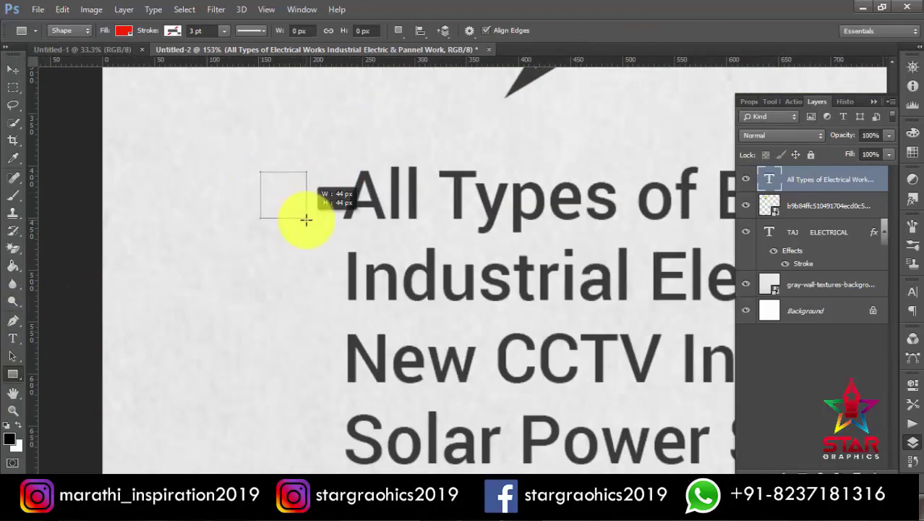
pyautogui.moveTo(306, 219); pyautogui.dragTo(306, 218)
pyautogui.hotkey('ctrl', 't')
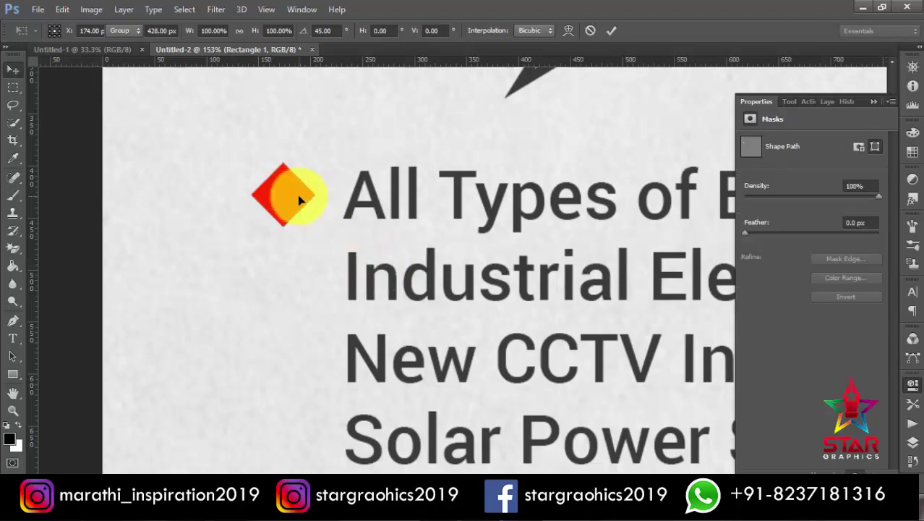
pyautogui.press('Return')
pyautogui.scroll(-2, 430, 207)
pyautogui.scroll(3, 429, 207)
pyautogui.doubleClick(769, 179)
pyautogui.click(557, 120)
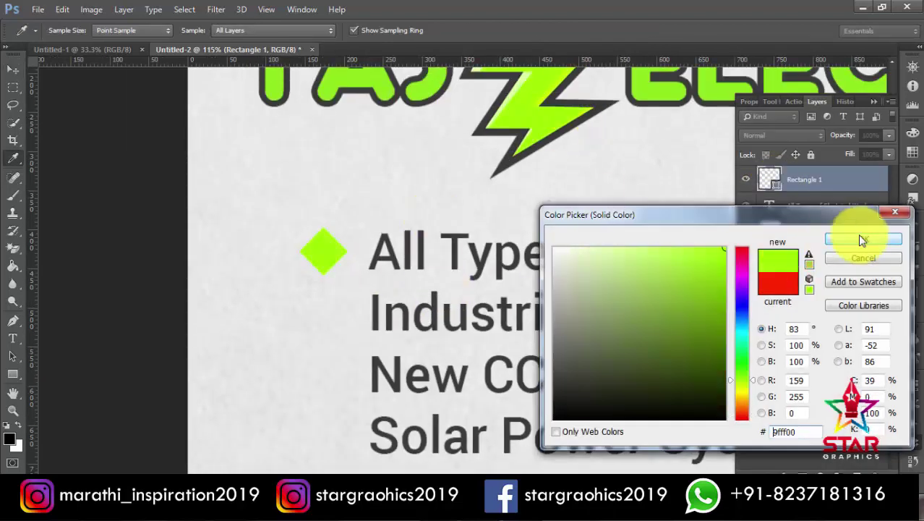
pyautogui.click(864, 239)
# - Duplicate the diamond slightly left, fill the copy dark grey and place it behind
pyautogui.moveTo(309, 253); pyautogui.dragTo(304, 253)
pyautogui.doubleClick(769, 178)
pyautogui.click(517, 160)
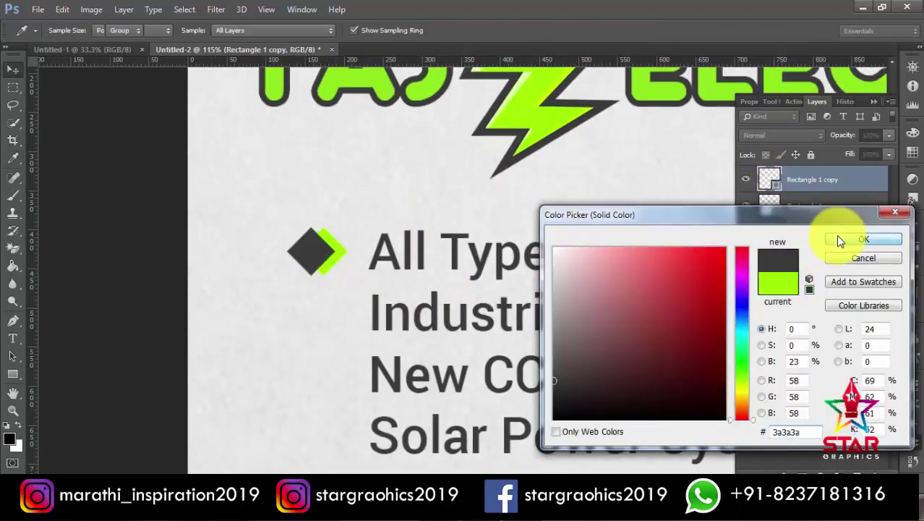
pyautogui.click(864, 239)
pyautogui.press('v')
# - Group both diamonds and position the bullet beside the All Types line
pyautogui.moveTo(812, 180); pyautogui.dragTo(812, 209)
pyautogui.hotkey('ctrl', '-')
pyautogui.keyDown('shift'); pyautogui.click(807, 184); pyautogui.keyUp('shift')
pyautogui.hotkey('ctrl', 'g')
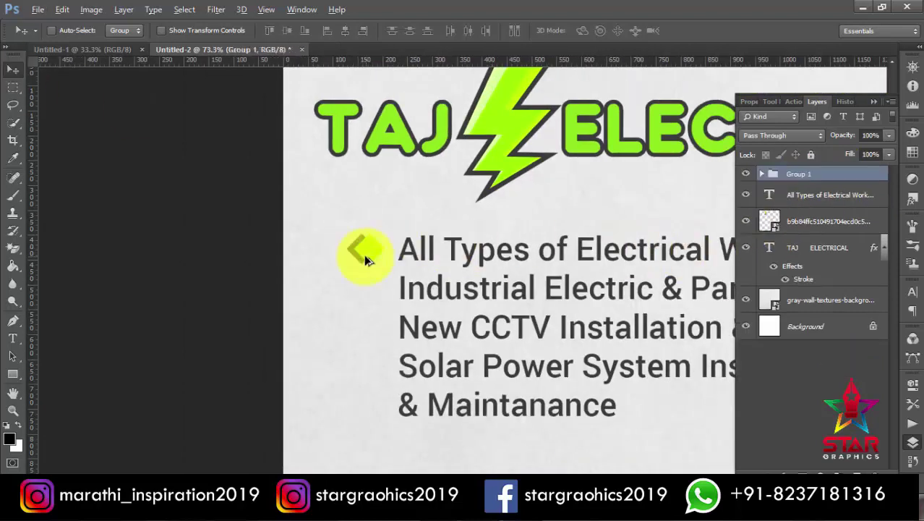
pyautogui.scroll(2, 364, 254)
pyautogui.moveTo(379, 242)
pyautogui.mouseDown()
pyautogui.moveTo(391, 248)
pyautogui.moveTo(390, 308)
pyautogui.mouseUp()
pyautogui.hotkey('ctrl', 't')
pyautogui.press('Return')
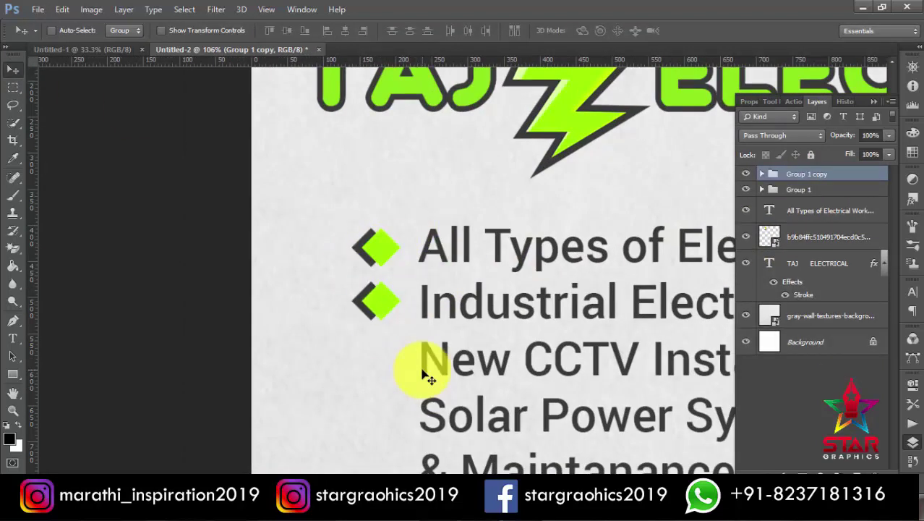
# - Delete the extra duplicated bullet and select all the services text
pyautogui.press('Delete')
pyautogui.click(832, 195)
pyautogui.doubleClick(599, 345)
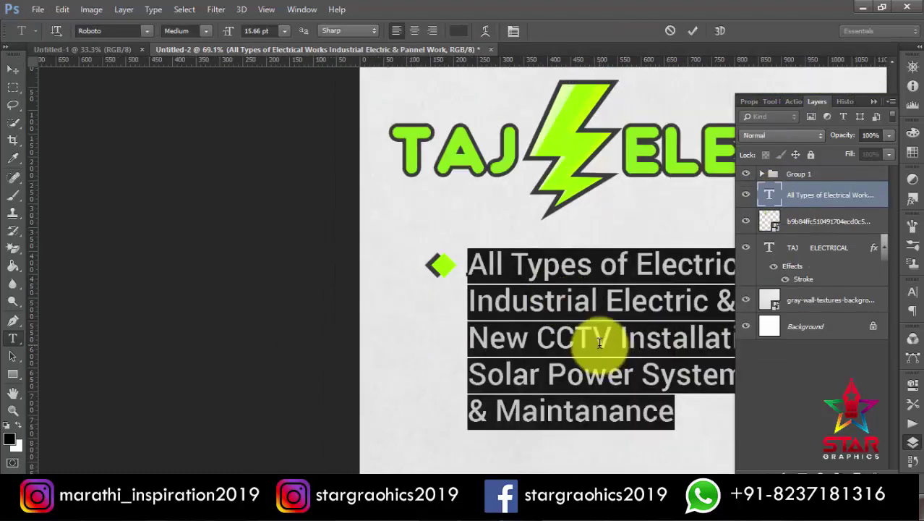
# - Set the services text line spacing (leading) to 21 pt
pyautogui.click(913, 291)
pyautogui.click(854, 319)
pyautogui.write('21')
pyautogui.press('Return')
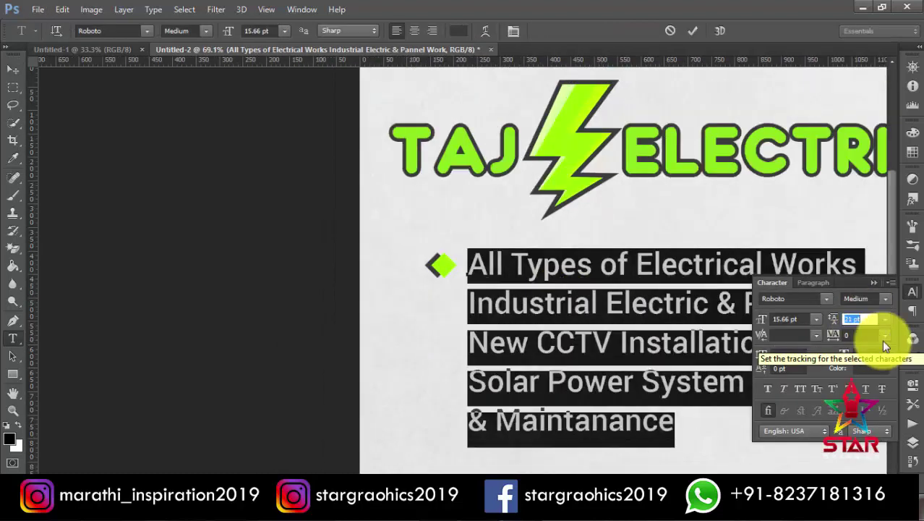
pyautogui.click(12, 69)
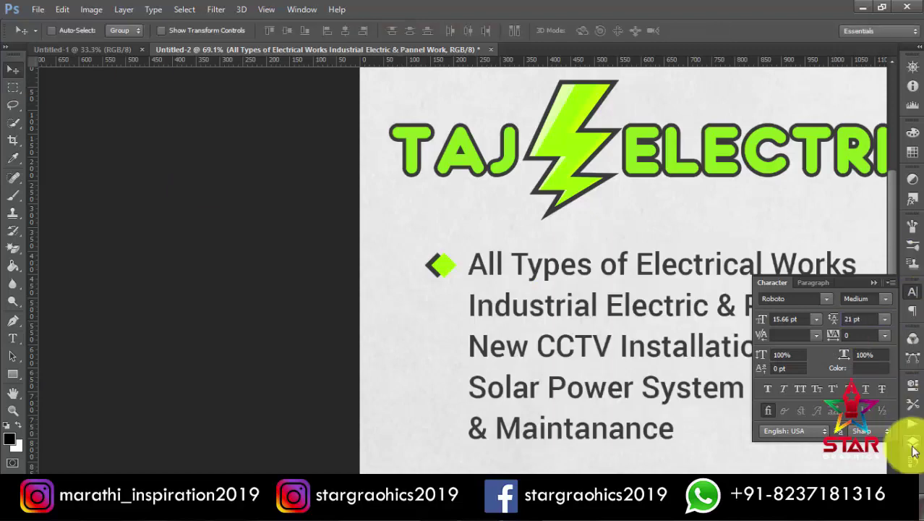
# - Copy the diamond bullet beside each service line and group the bullets with the text
pyautogui.click(913, 443)
pyautogui.scroll(3, 452, 267)
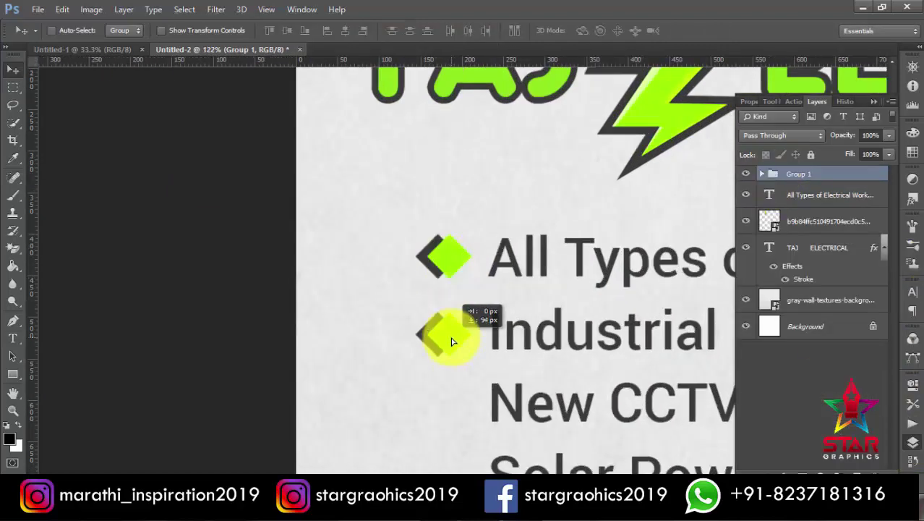
pyautogui.scroll(-2, 463, 343)
pyautogui.moveTo(451, 342); pyautogui.dragTo(451, 382)
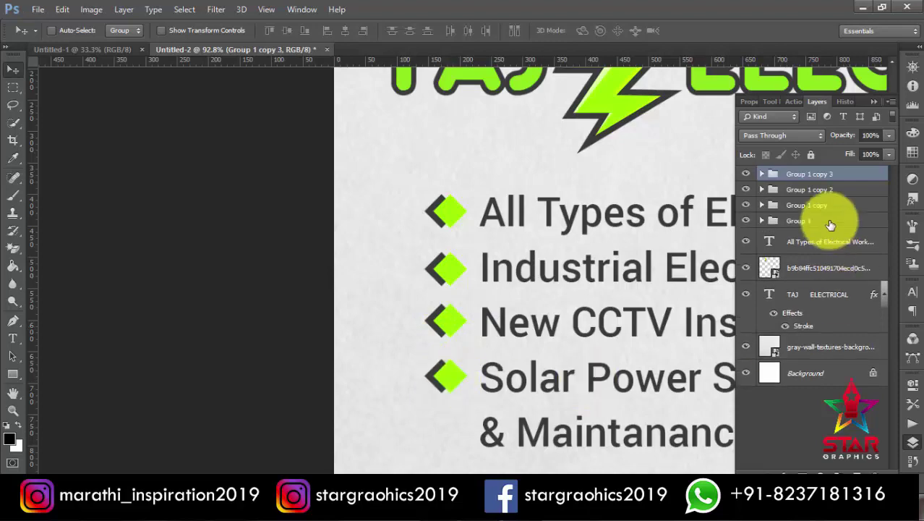
pyautogui.keyDown('shift'); pyautogui.click(830, 242); pyautogui.keyUp('shift')
pyautogui.scroll(-3, 440, 238)
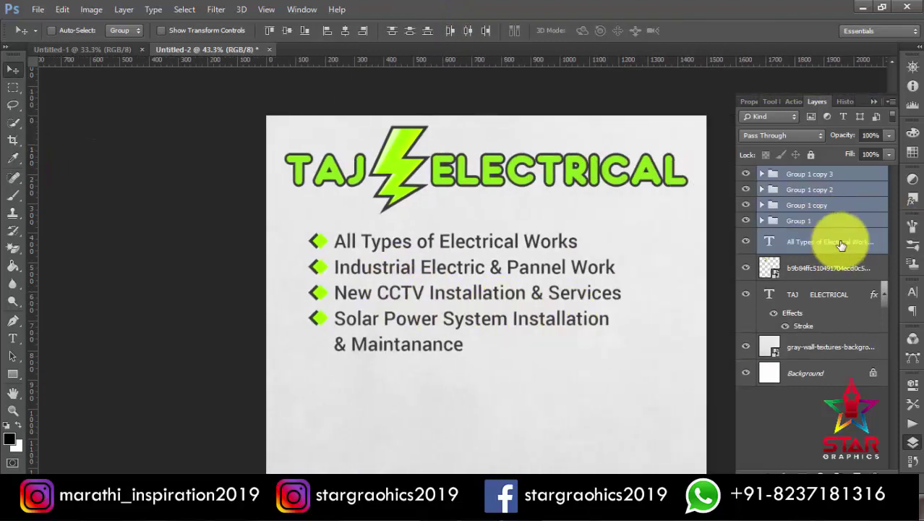
pyautogui.hotkey('ctrl', 'g')
pyautogui.scroll(-1, 583, 272)
pyautogui.click(15, 377)
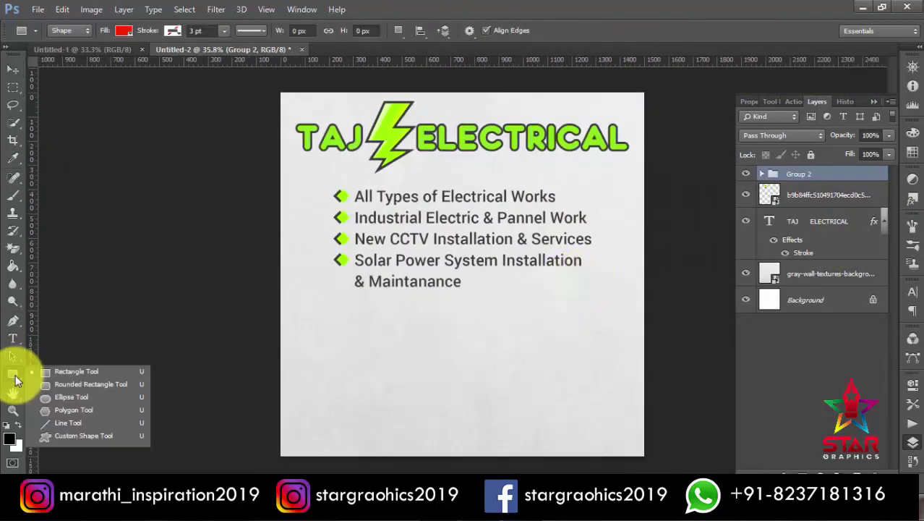
# - Draw a red square at the lower left and rotate it 45° into a diamond
pyautogui.click(51, 373)
pyautogui.scroll(1, 341, 324)
pyautogui.press('v')
pyautogui.moveTo(370, 402)
pyautogui.mouseDown()
pyautogui.moveTo(359, 403)
pyautogui.moveTo(470, 361)
pyautogui.moveTo(434, 377)
pyautogui.mouseUp()
pyautogui.click(378, 300)
pyautogui.click(913, 443)
pyautogui.click(810, 180)
pyautogui.hotkey('ctrl', 't')
pyautogui.doubleClick(346, 343)
# - Duplicate the diamond into a ~40% small copy and a ~224% enlarged copy beside it
pyautogui.moveTo(348, 344); pyautogui.dragTo(484, 311)
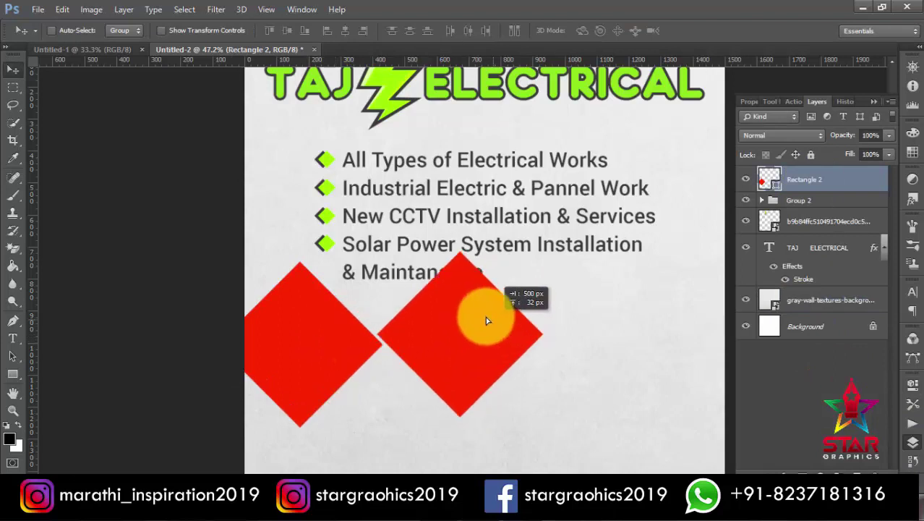
pyautogui.hotkey('ctrl', 't')
pyautogui.moveTo(532, 233); pyautogui.dragTo(484, 284)
pyautogui.moveTo(461, 315)
pyautogui.mouseDown()
pyautogui.moveTo(420, 318)
pyautogui.moveTo(394, 376)
pyautogui.moveTo(458, 360)
pyautogui.moveTo(450, 357)
pyautogui.mouseUp()
pyautogui.press('Return')
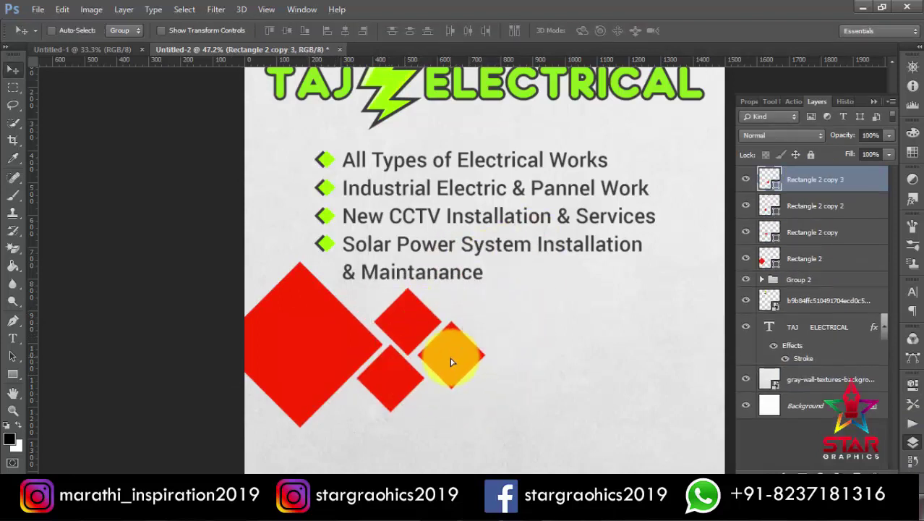
pyautogui.hotkey('ctrl', 't')
pyautogui.moveTo(489, 327); pyautogui.dragTo(540, 260)
pyautogui.moveTo(469, 316)
pyautogui.mouseDown()
pyautogui.moveTo(518, 334)
pyautogui.moveTo(533, 327)
pyautogui.mouseUp()
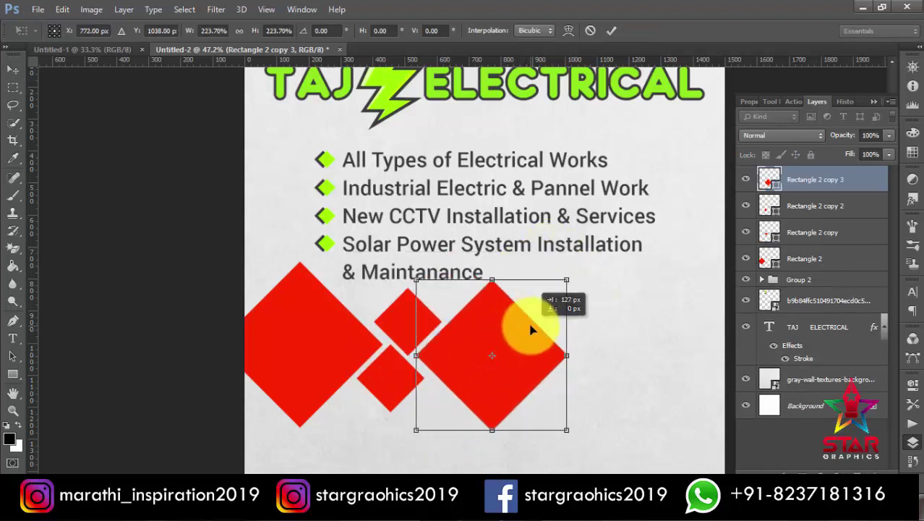
pyautogui.press('Return')
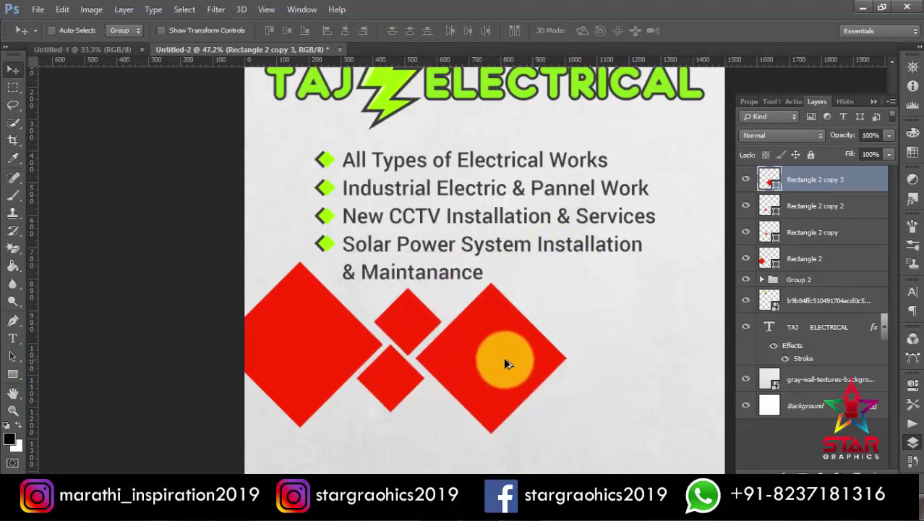
# - Add a slightly smaller diamond further right and copy small diamonds into the band's gaps
pyautogui.moveTo(507, 364); pyautogui.dragTo(627, 325)
pyautogui.hotkey('ctrl', 't')
pyautogui.moveTo(691, 246)
pyautogui.mouseDown()
pyautogui.moveTo(656, 264)
pyautogui.moveTo(687, 259)
pyautogui.mouseUp()
pyautogui.press('Return')
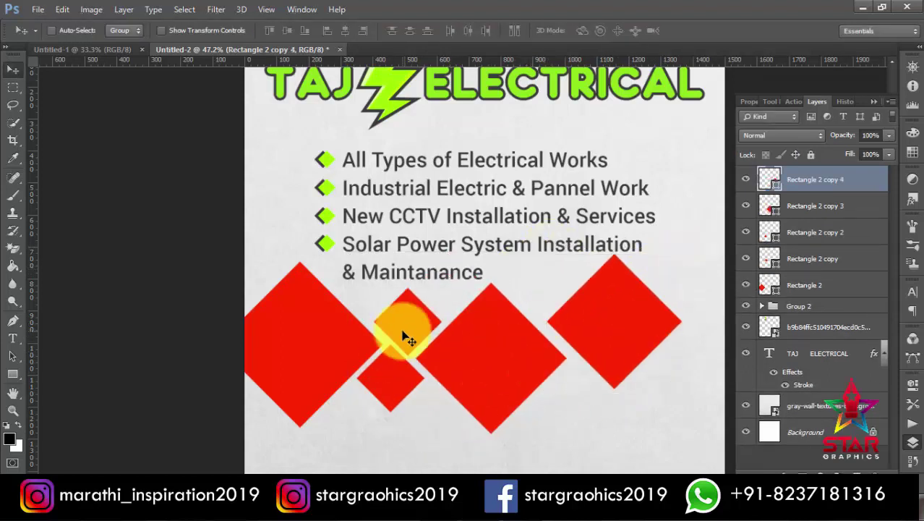
pyautogui.rightClick(407, 337)
pyautogui.click(448, 326)
pyautogui.moveTo(448, 326)
pyautogui.mouseDown()
pyautogui.moveTo(550, 285)
pyautogui.moveTo(653, 385)
pyautogui.mouseUp()
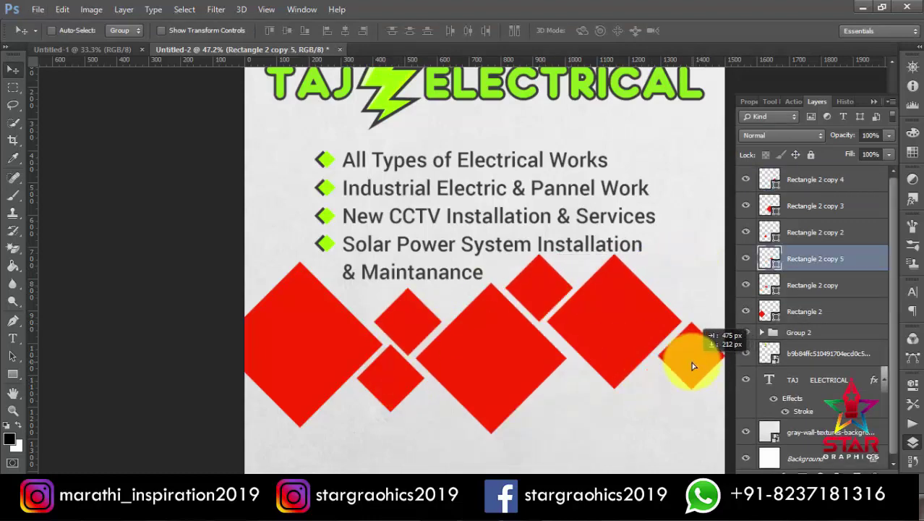
pyautogui.doubleClick(769, 337)
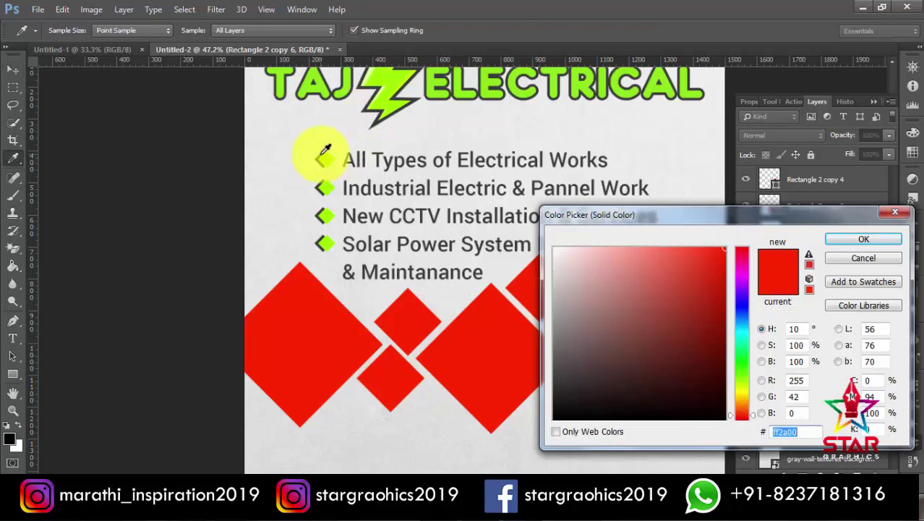
# - Fill three diamonds with green sampled from a bullet and dark grey
pyautogui.click(325, 150)
pyautogui.click(864, 239)
pyautogui.doubleClick(769, 285)
pyautogui.click(320, 155)
pyautogui.press('Return')
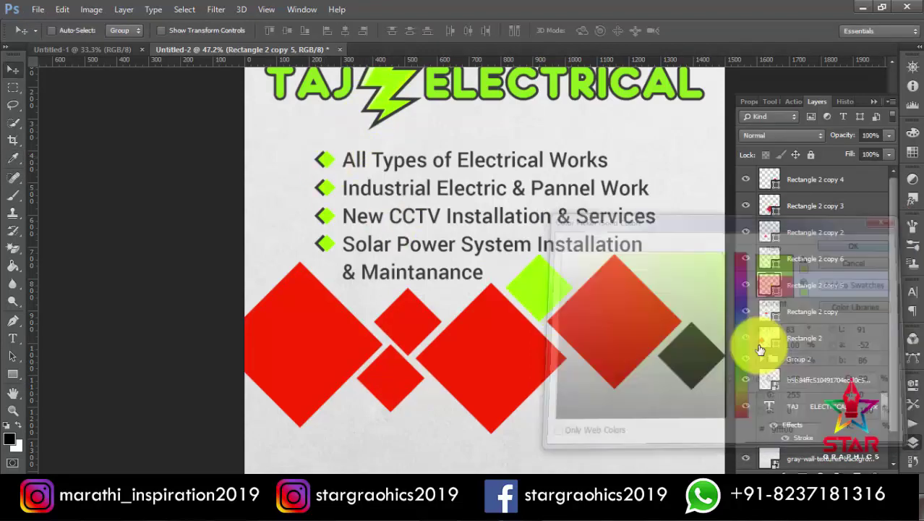
pyautogui.doubleClick(769, 258)
pyautogui.click(862, 244)
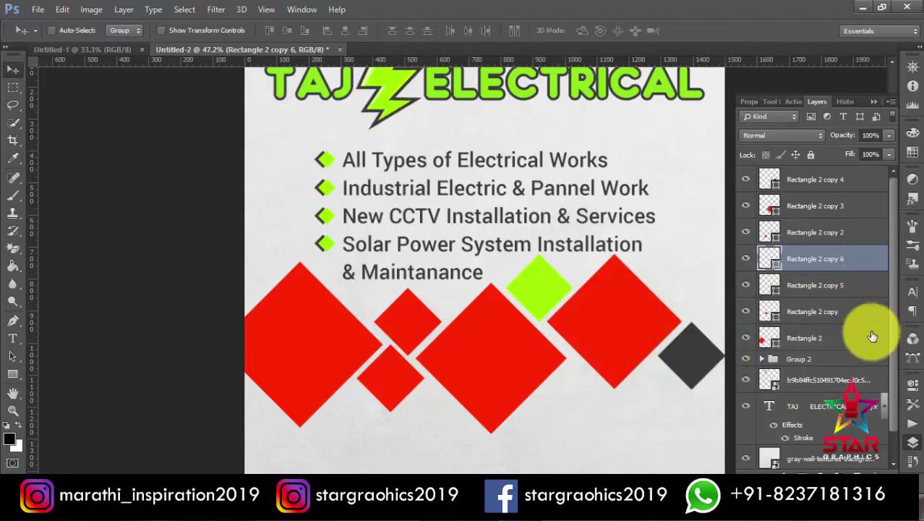
# - Recolour two more small diamonds: lime green sampled from the bolt, and dark grey
pyautogui.doubleClick(769, 311)
pyautogui.click(437, 117)
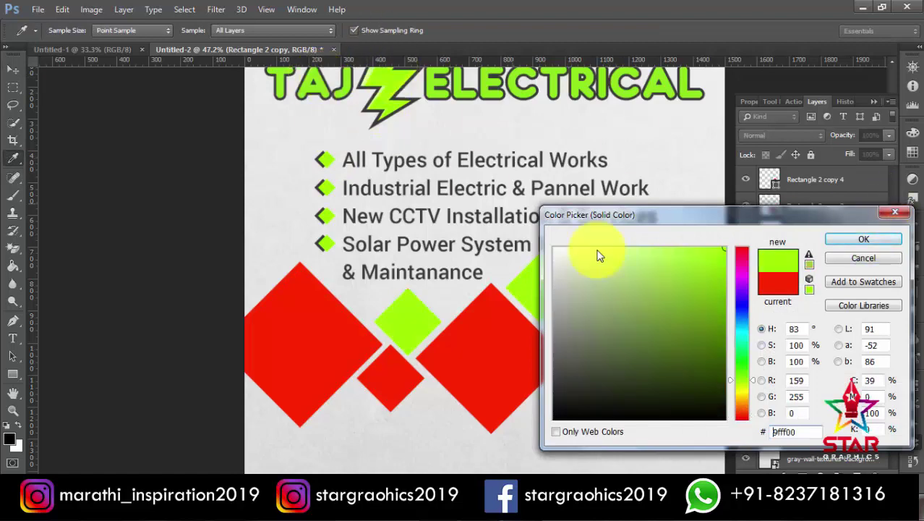
pyautogui.click(863, 238)
pyautogui.doubleClick(769, 231)
pyautogui.click(691, 355)
pyautogui.press('Return')
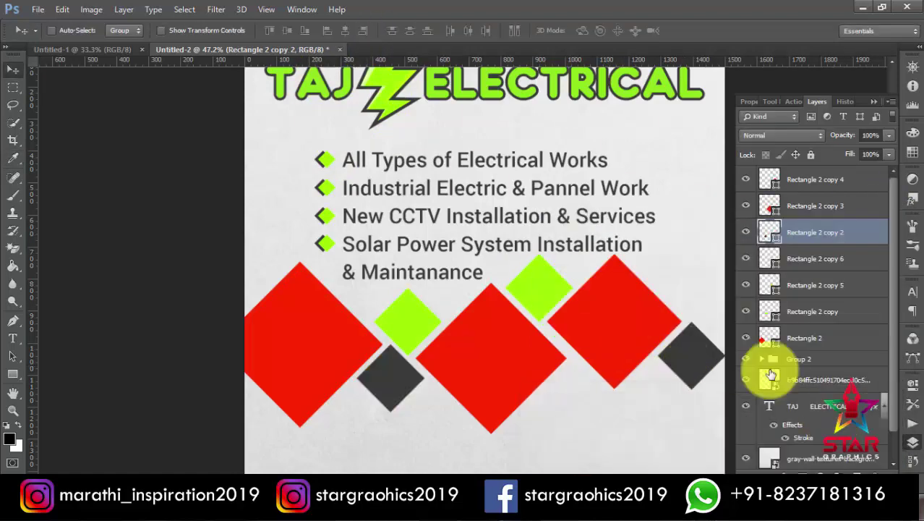
# - Fit the flyer in view and select all the diamond layers
pyautogui.press('v')
pyautogui.hotkey('ctrl', '0')
pyautogui.keyDown('shift'); pyautogui.click(811, 338); pyautogui.keyUp('shift')
pyautogui.keyDown('shift'); pyautogui.click(815, 180); pyautogui.keyUp('shift')
# - Group the diamonds and place the solarpanelsthree photo, shrunk over the left diamond
pyautogui.hotkey('ctrl', 'g')
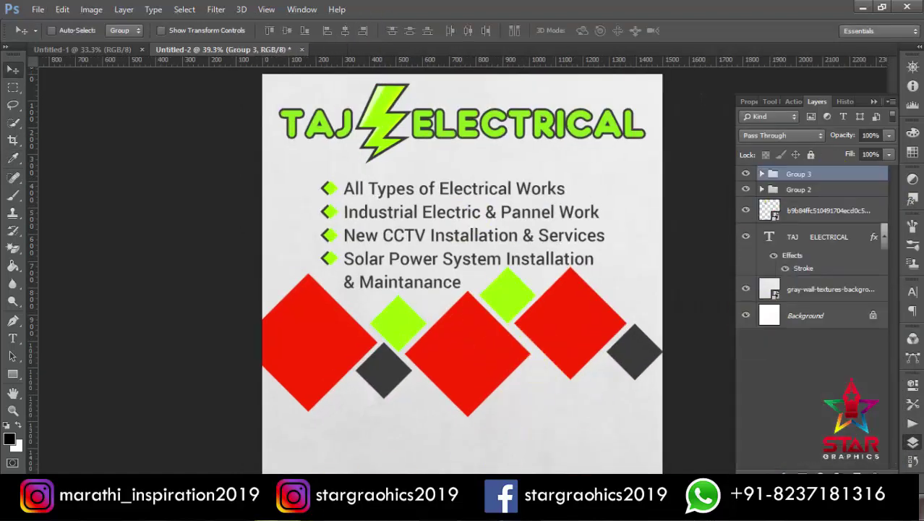
pyautogui.hotkey('alt', 'Tab')
pyautogui.moveTo(243, 145); pyautogui.dragTo(457, 309)
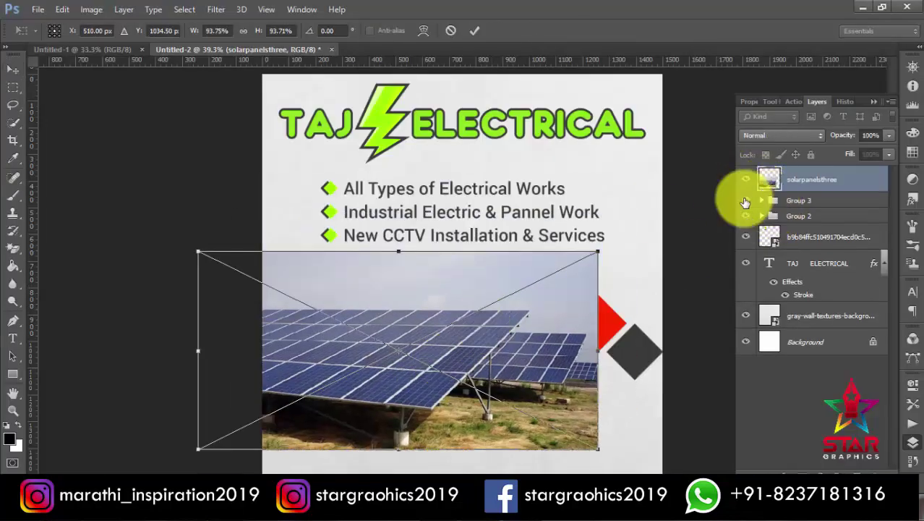
pyautogui.press('Return')
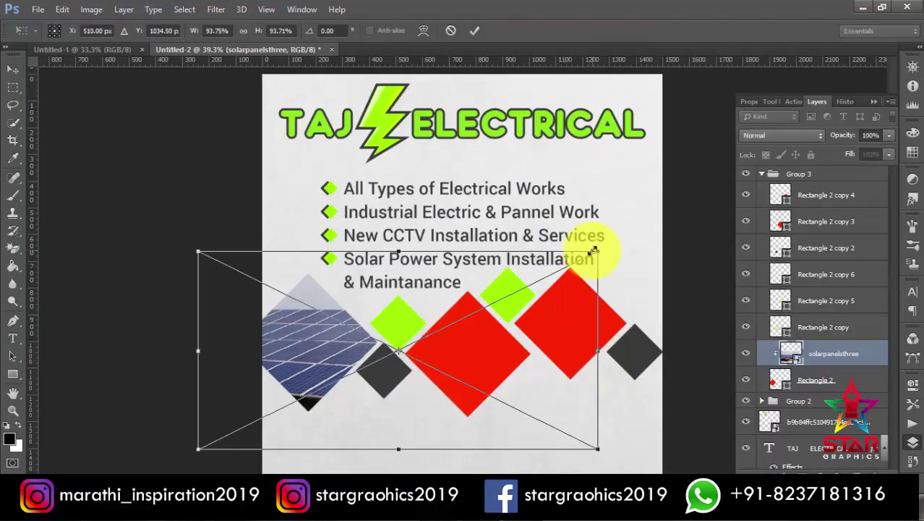
pyautogui.moveTo(593, 249)
pyautogui.mouseDown()
pyautogui.moveTo(526, 288)
pyautogui.moveTo(330, 330)
pyautogui.moveTo(396, 277)
pyautogui.mouseUp()
pyautogui.press('Return')
# - Enable a stroke effect on the large left diamond's layer
pyautogui.click(808, 381)
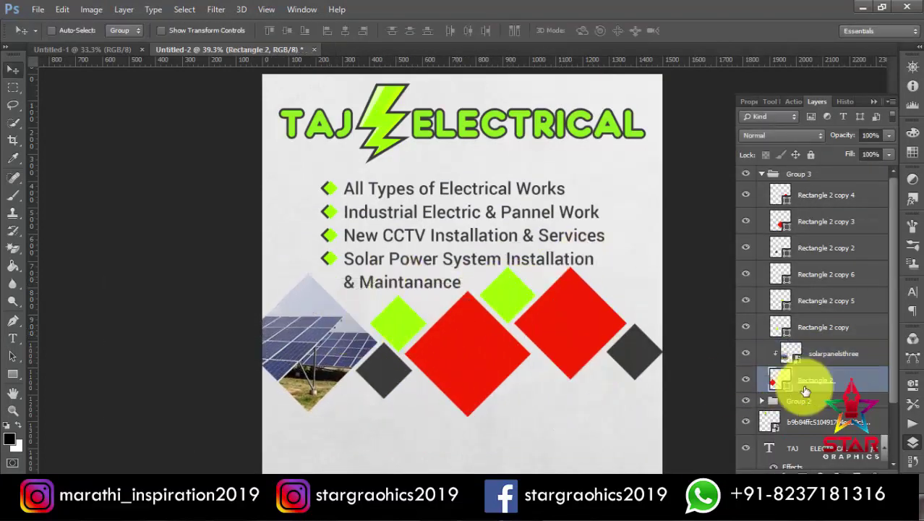
pyautogui.doubleClick(846, 380)
pyautogui.click(545, 301)
# - Apply a dark grey inside stroke to the solar diamond, then bring in the CCTV camera photo
pyautogui.click(677, 332)
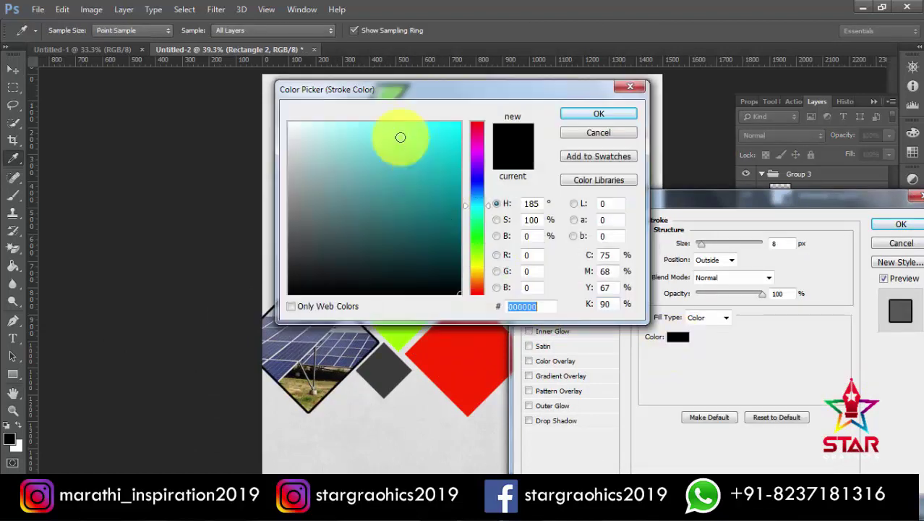
pyautogui.moveTo(361, 89); pyautogui.dragTo(413, 251)
pyautogui.click(611, 277)
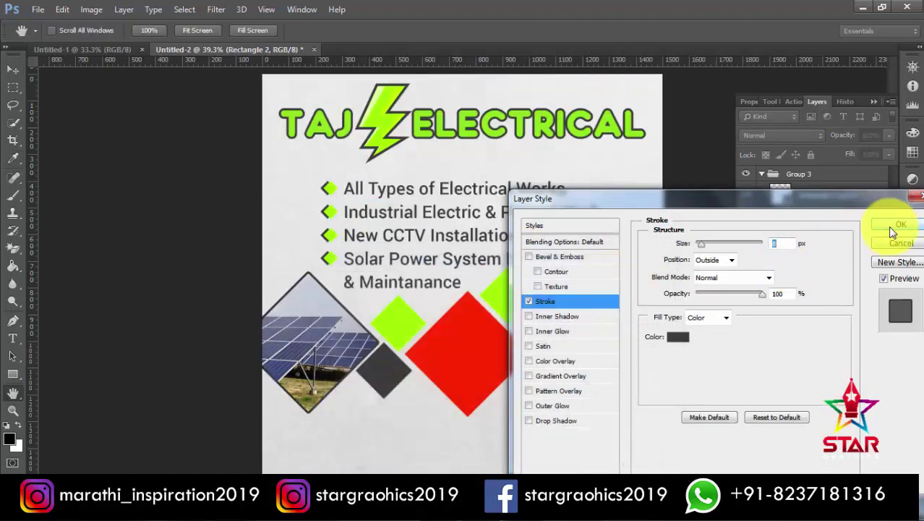
pyautogui.click(707, 284)
pyautogui.moveTo(701, 243); pyautogui.dragTo(735, 243)
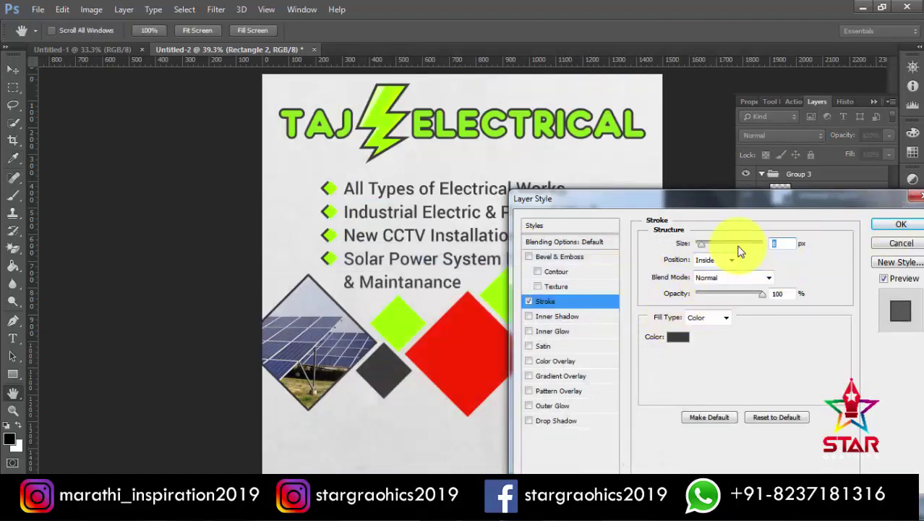
pyautogui.press('Return')
pyautogui.click(821, 329)
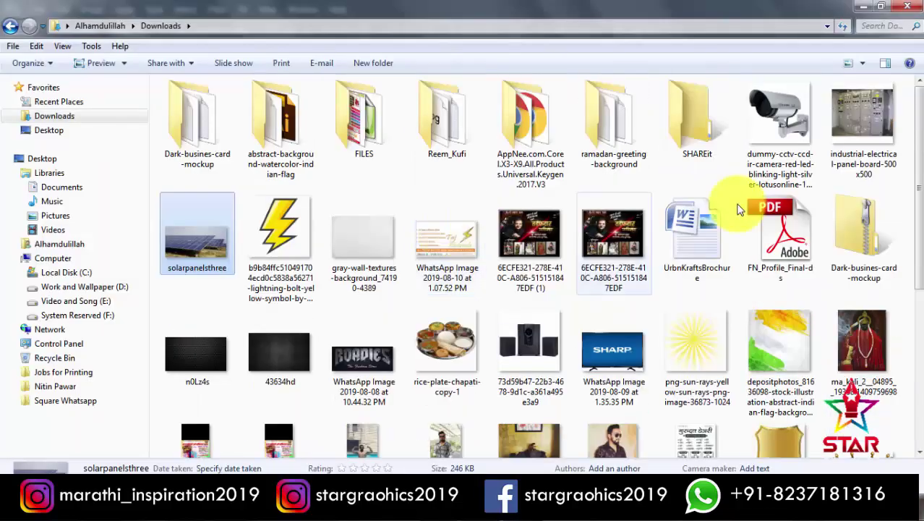
pyautogui.moveTo(780, 115)
pyautogui.mouseDown()
pyautogui.moveTo(237, 465)
pyautogui.moveTo(413, 300)
pyautogui.mouseUp()
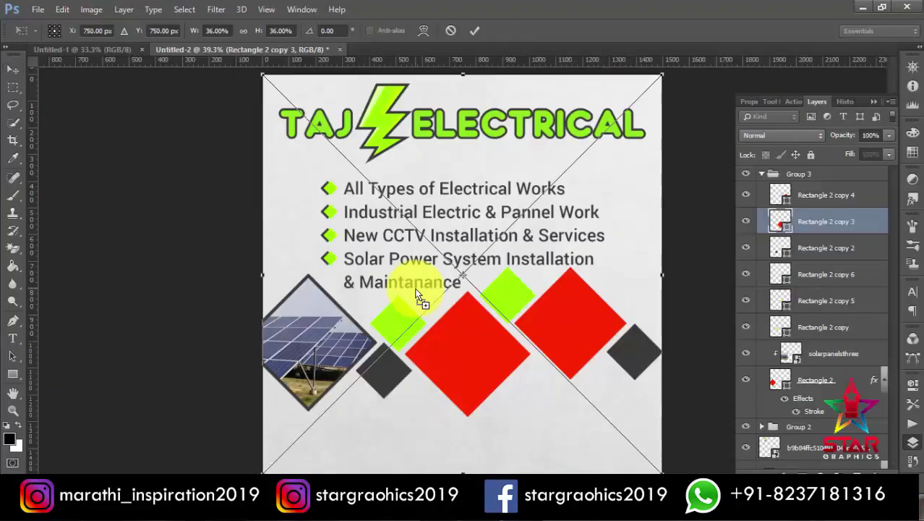
# - Place the CCTV photo, clip it to the centre diamond and scale it to fit
pyautogui.press('Return')
pyautogui.rightClick(826, 227)
pyautogui.click(611, 259)
pyautogui.hotkey('ctrl', 't')
pyautogui.moveTo(670, 79)
pyautogui.mouseDown()
pyautogui.moveTo(543, 298)
pyautogui.moveTo(524, 306)
pyautogui.mouseUp()
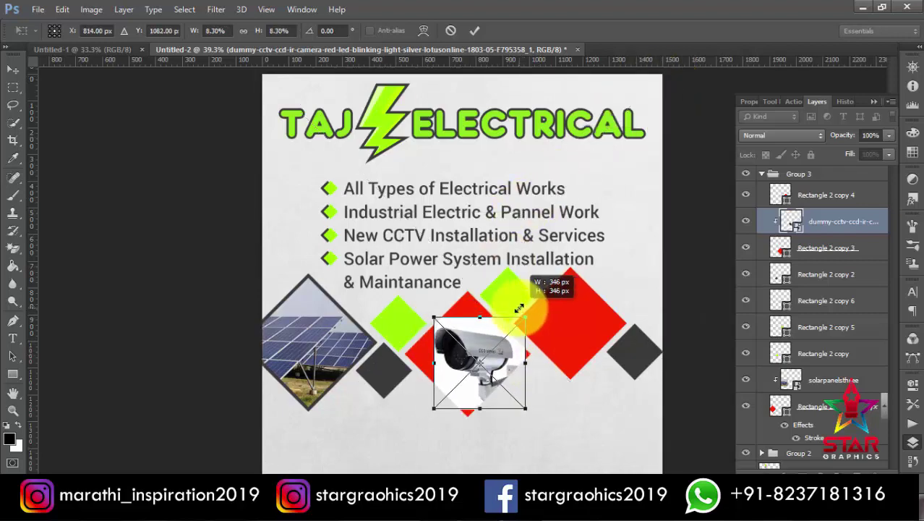
pyautogui.press('Return')
# - Fill the centre diamond white and paste the left diamond's stroke style onto it
pyautogui.doubleClick(780, 248)
pyautogui.click(337, 284)
pyautogui.click(644, 275)
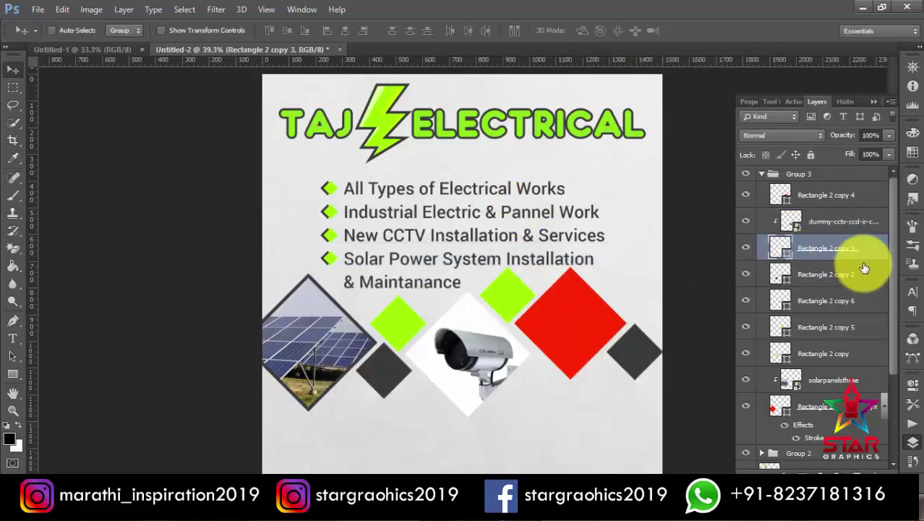
pyautogui.rightClick(820, 412)
pyautogui.click(568, 294)
pyautogui.rightClick(825, 247)
pyautogui.click(600, 301)
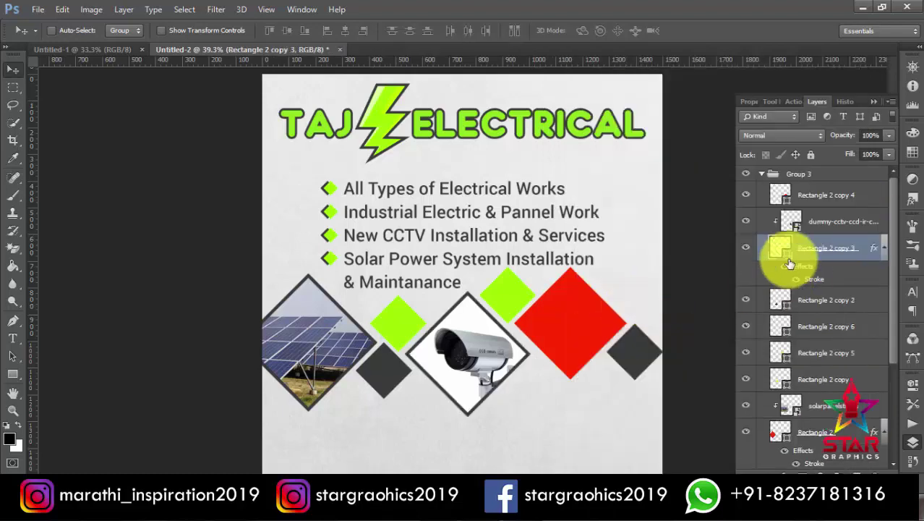
# - Change the centre diamond's outline colour to lime green #9fff00
pyautogui.doubleClick(816, 281)
pyautogui.click(678, 337)
pyautogui.click(377, 115)
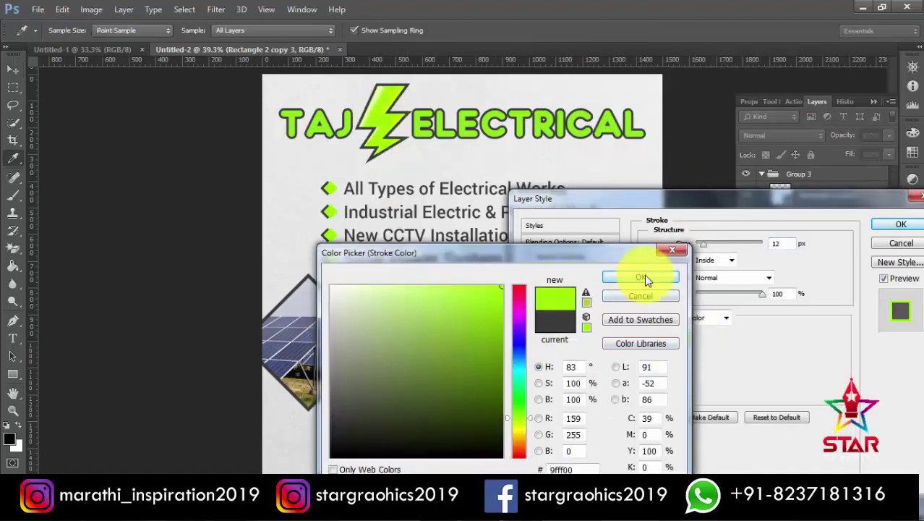
pyautogui.click(646, 274)
pyautogui.click(901, 225)
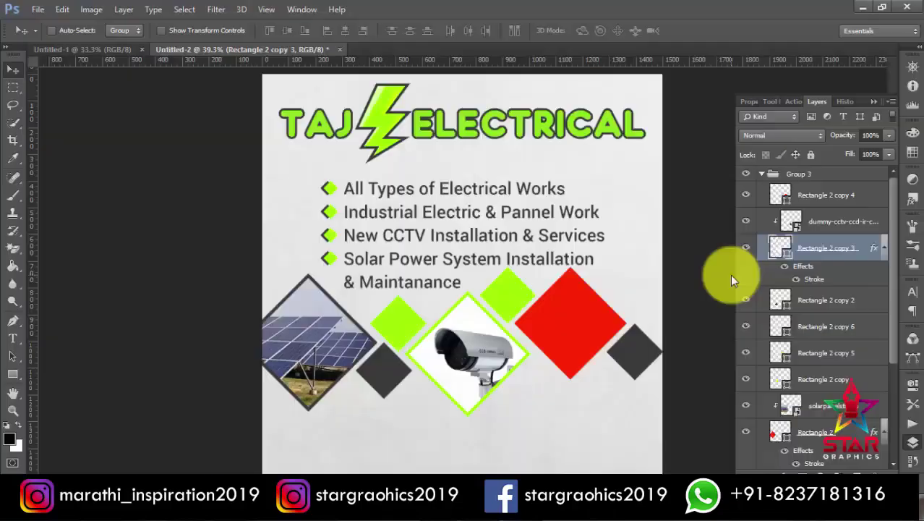
# - Tilt the camera photo about 15 degrees and nudge it up and left
pyautogui.click(839, 221)
pyautogui.hotkey('ctrl', 't')
pyautogui.moveTo(535, 300); pyautogui.dragTo(547, 291)
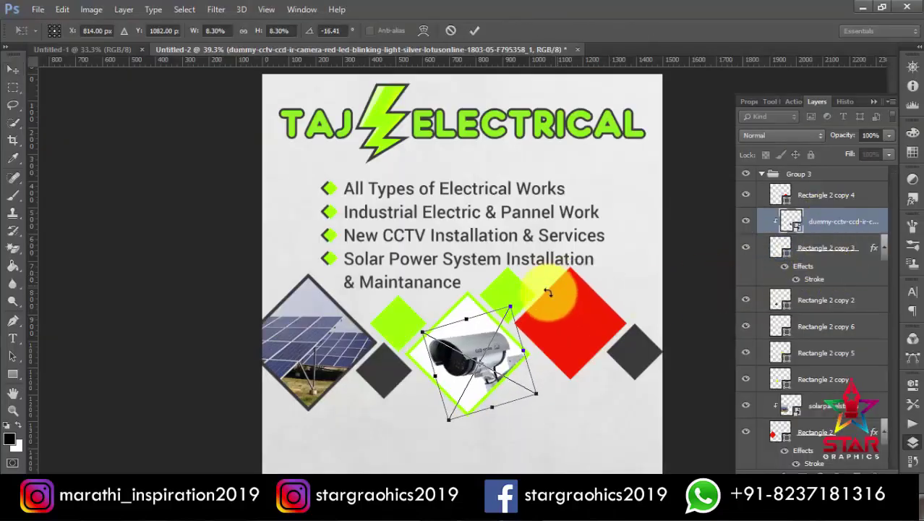
pyautogui.moveTo(501, 327); pyautogui.dragTo(491, 322)
pyautogui.press('Return')
# - Place the electrical panel photo into the flyer
pyautogui.hotkey('alt', 'Tab')
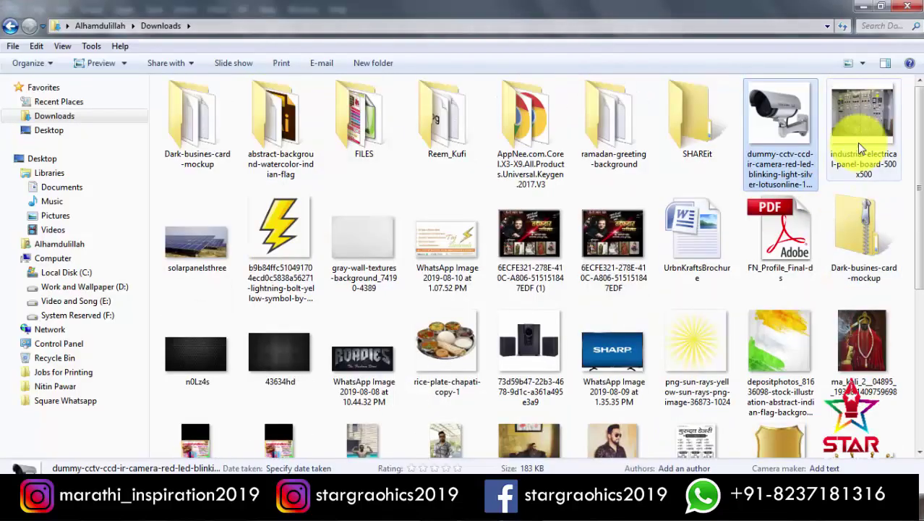
pyautogui.moveTo(858, 142); pyautogui.dragTo(581, 274)
pyautogui.press('Return')
# - Clip the panel photo to the right diamond and scale it to fit
pyautogui.moveTo(832, 221); pyautogui.dragTo(821, 186)
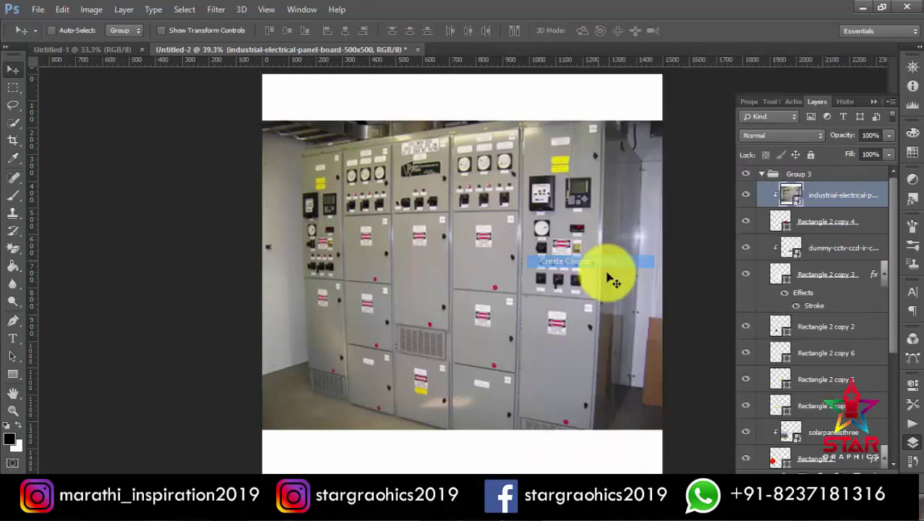
pyautogui.hotkey('ctrl', 'alt', 'g')
pyautogui.hotkey('ctrl', 't')
pyautogui.moveTo(666, 72); pyautogui.dragTo(546, 199)
pyautogui.moveTo(520, 289); pyautogui.dragTo(626, 340)
pyautogui.moveTo(640, 258)
pyautogui.mouseDown()
pyautogui.moveTo(612, 272)
pyautogui.moveTo(598, 262)
pyautogui.mouseUp()
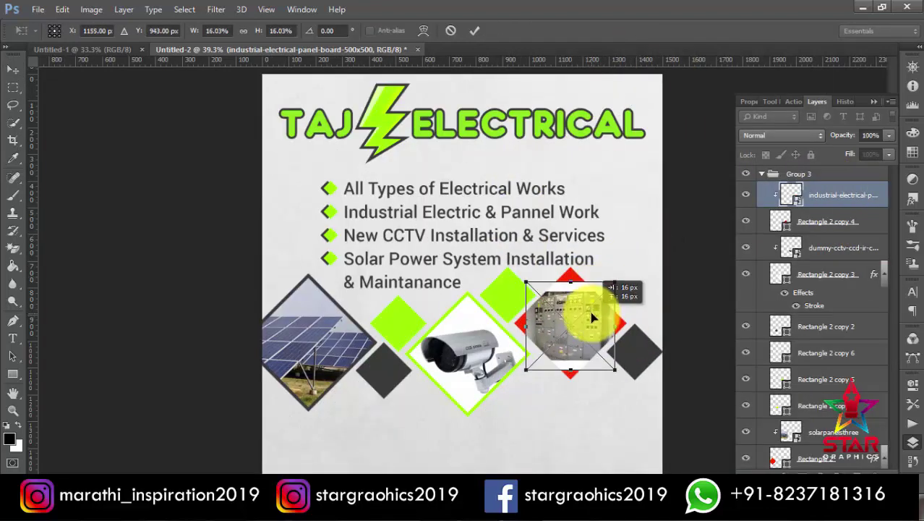
pyautogui.press('Return')
# - Paste the dark grey outline layer style onto the right diamond
pyautogui.doubleClick(780, 221)
pyautogui.press('Return')
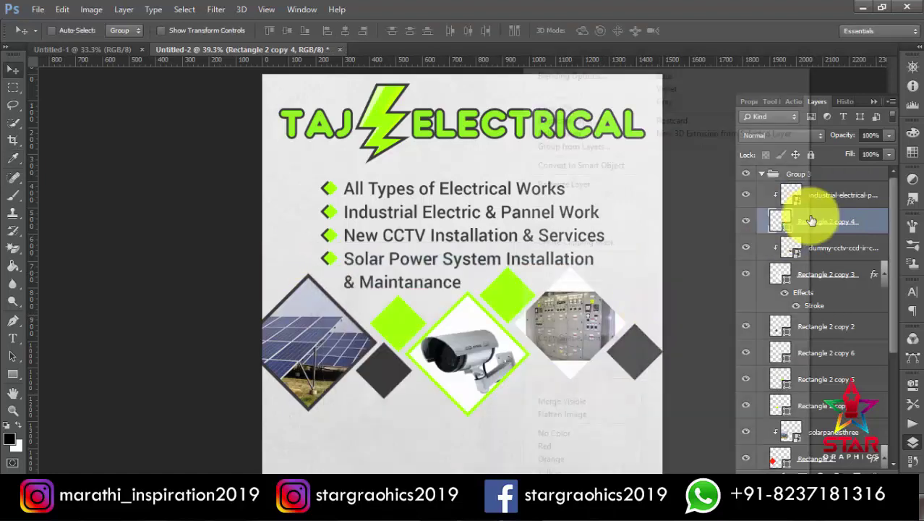
pyautogui.rightClick(811, 219)
pyautogui.click(562, 303)
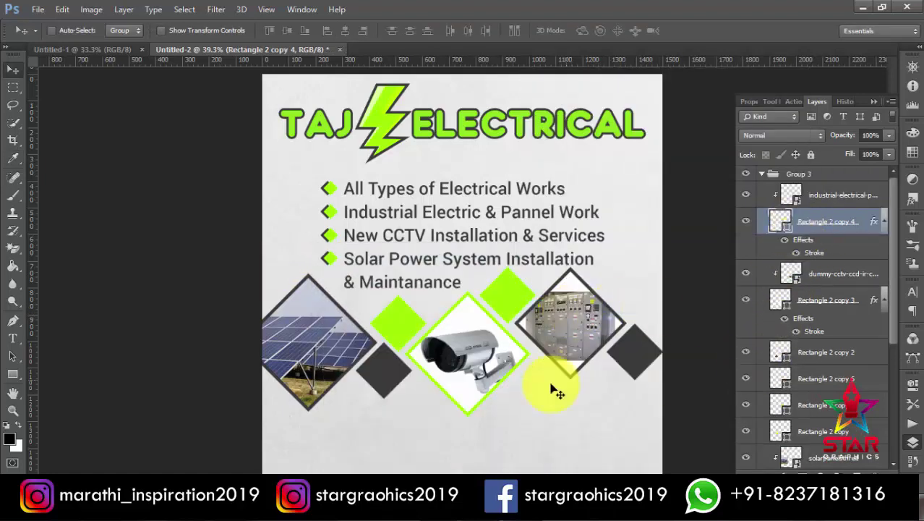
# - Turn on Auto-Select set to Layer for the Move tool
pyautogui.click(54, 31)
pyautogui.click(515, 307)
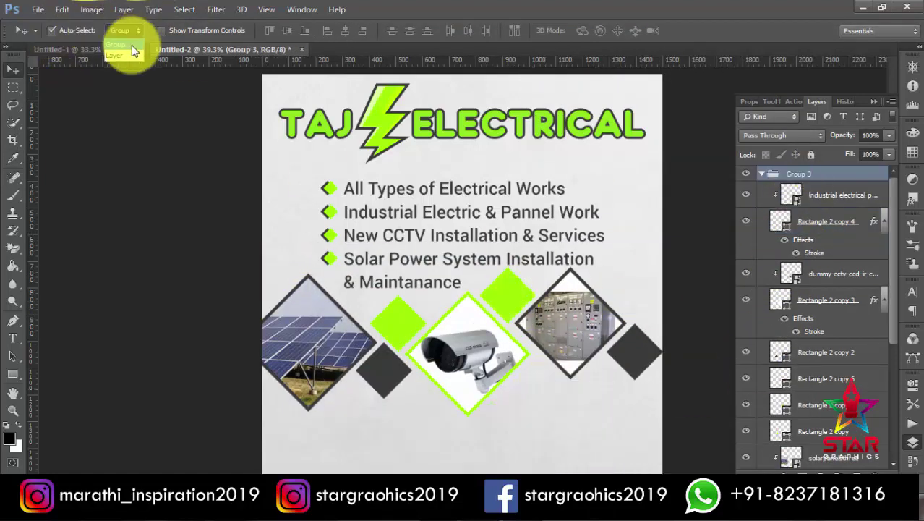
pyautogui.click(127, 56)
pyautogui.click(515, 293)
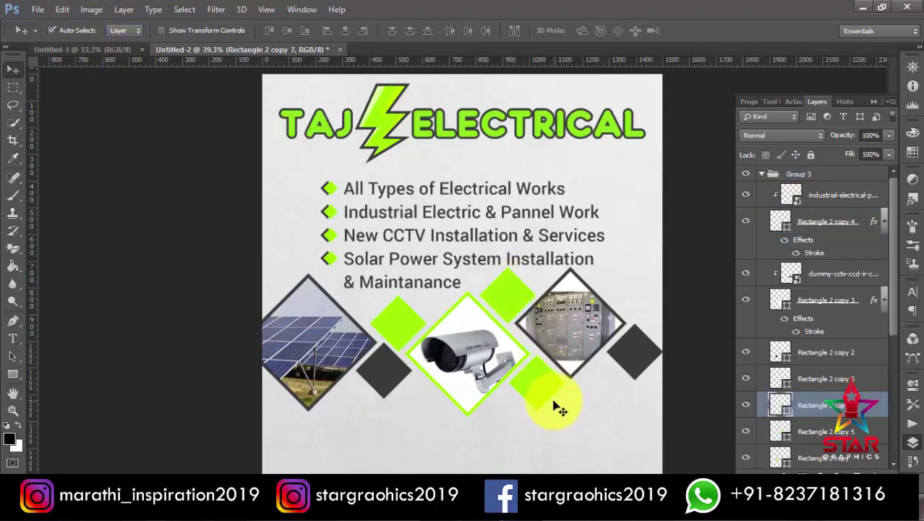
# - Copy the dark diamond to the upper right as a small accent diamond
pyautogui.scroll(2, 550, 394)
pyautogui.moveTo(705, 349); pyautogui.dragTo(670, 260)
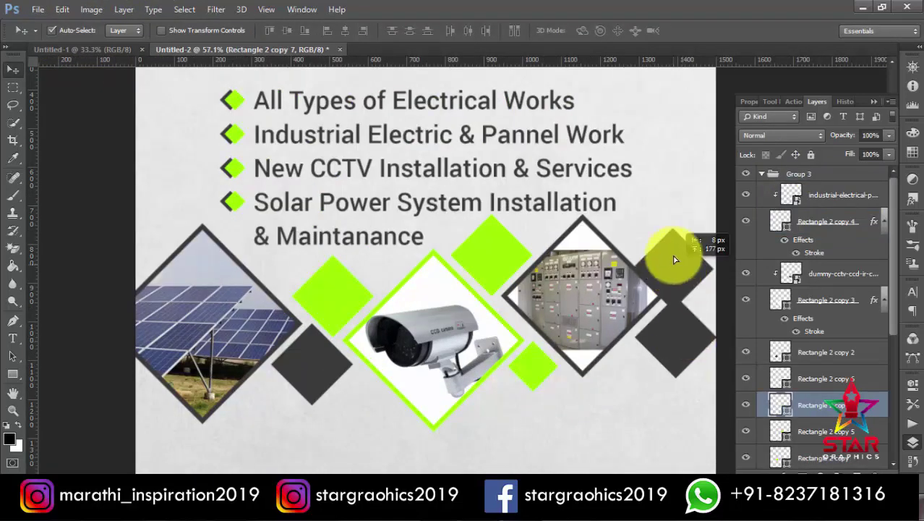
pyautogui.hotkey('ctrl', 't')
pyautogui.press('Return')
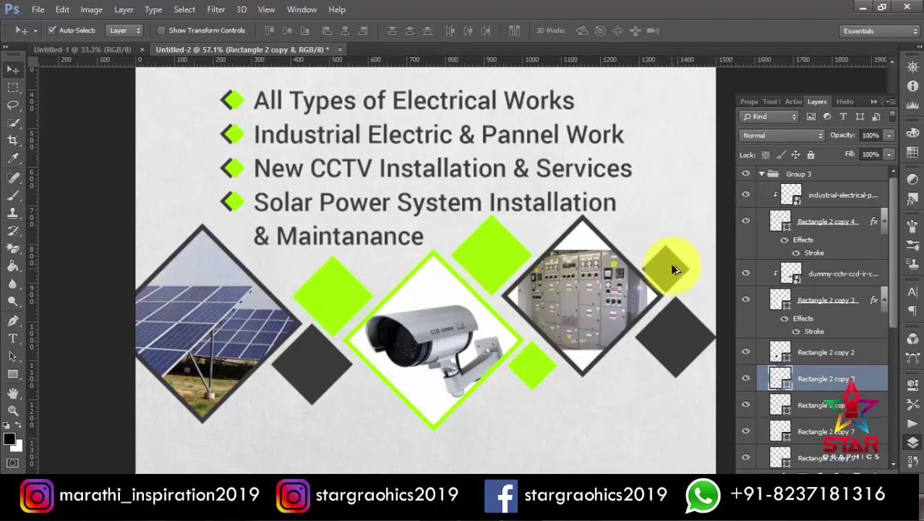
pyautogui.hotkey('ctrl', 't')
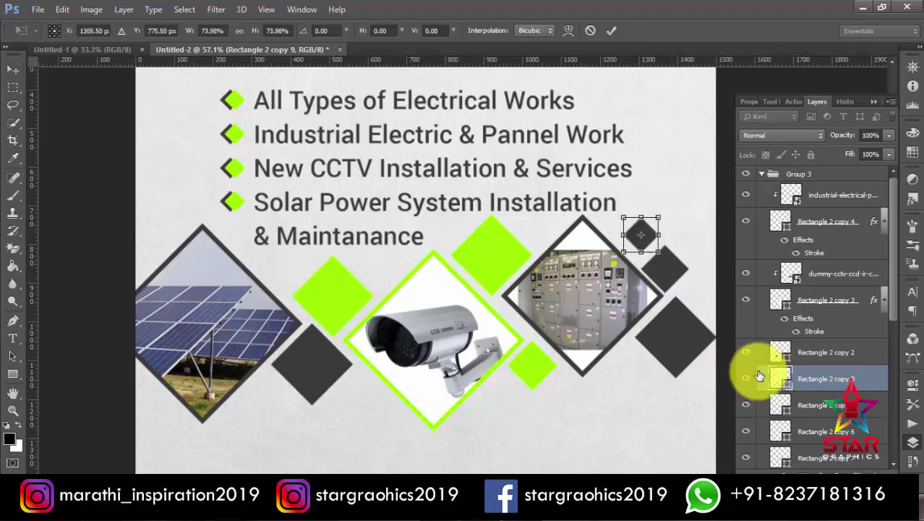
pyautogui.doubleClick(648, 239)
# - Colour a small diamond lime green and copy a shrunken green diamond toward the camera diamond
pyautogui.doubleClick(780, 378)
pyautogui.click(492, 235)
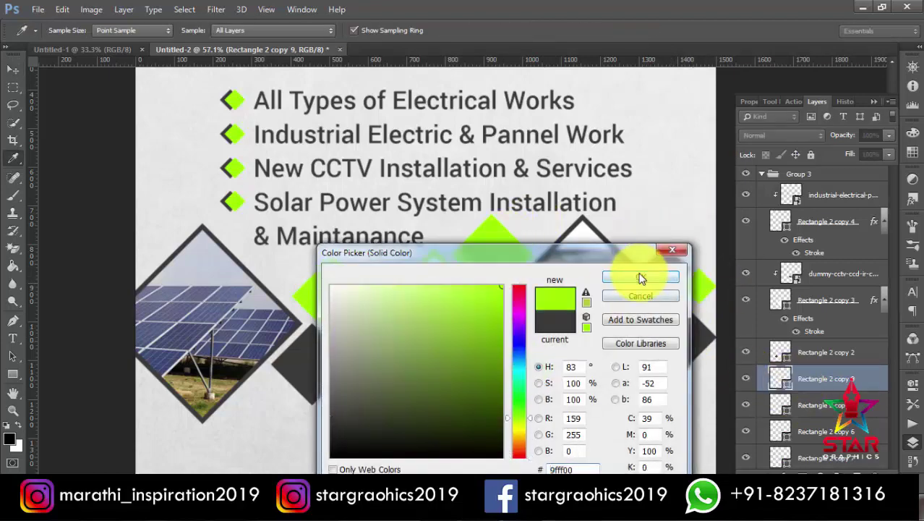
pyautogui.click(642, 275)
pyautogui.moveTo(351, 310); pyautogui.dragTo(365, 282)
pyautogui.hotkey('ctrl', 't')
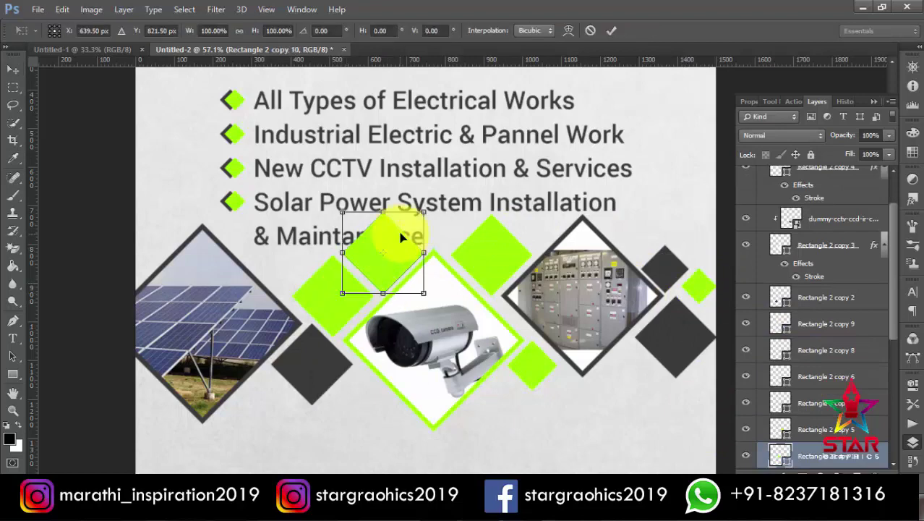
pyautogui.moveTo(423, 217); pyautogui.dragTo(389, 225)
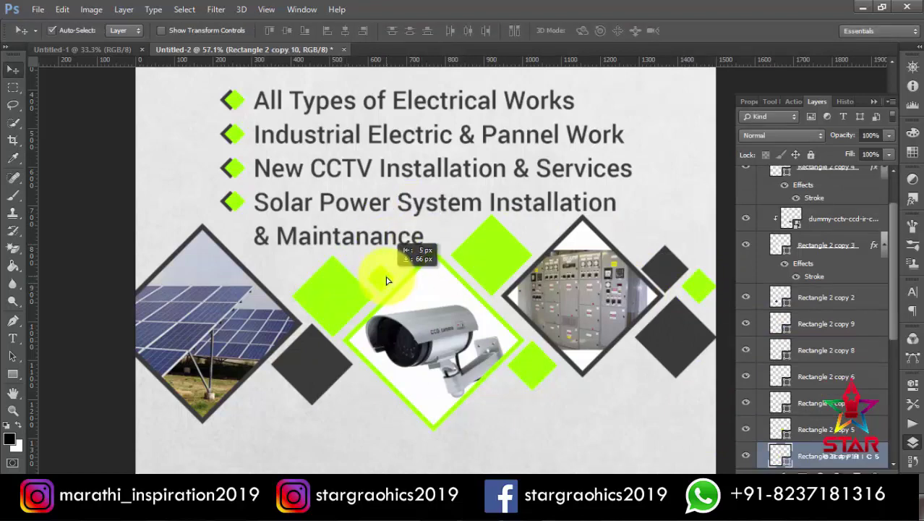
# - Make two small accent diamonds dark grey, one moved below the camera photo and shrunk
pyautogui.doubleClick(781, 456)
pyautogui.click(655, 273)
pyautogui.moveTo(499, 241); pyautogui.dragTo(499, 414)
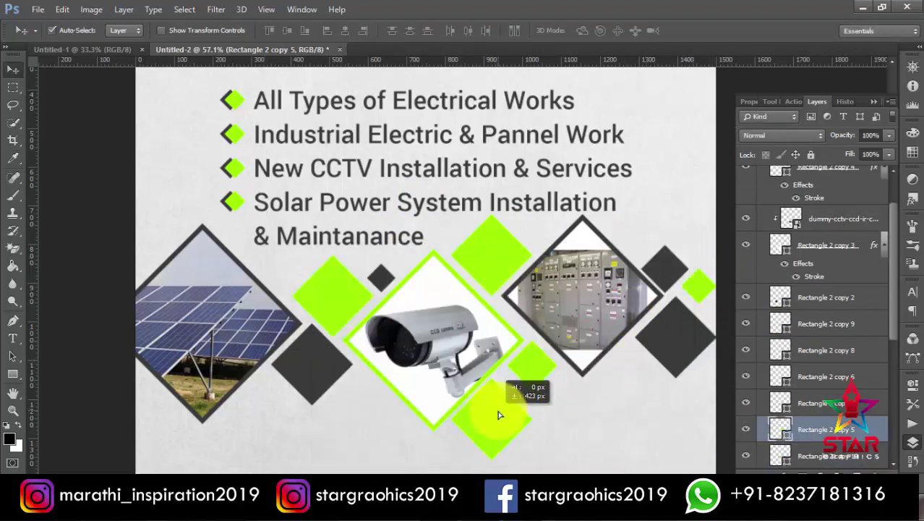
pyautogui.hotkey('ctrl', 't')
pyautogui.moveTo(561, 368); pyautogui.dragTo(536, 392)
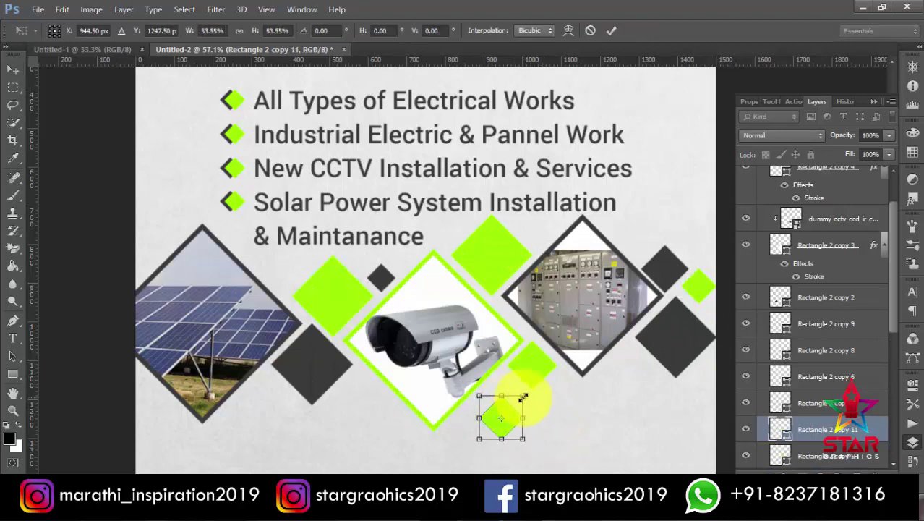
pyautogui.press('Return')
pyautogui.doubleClick(782, 434)
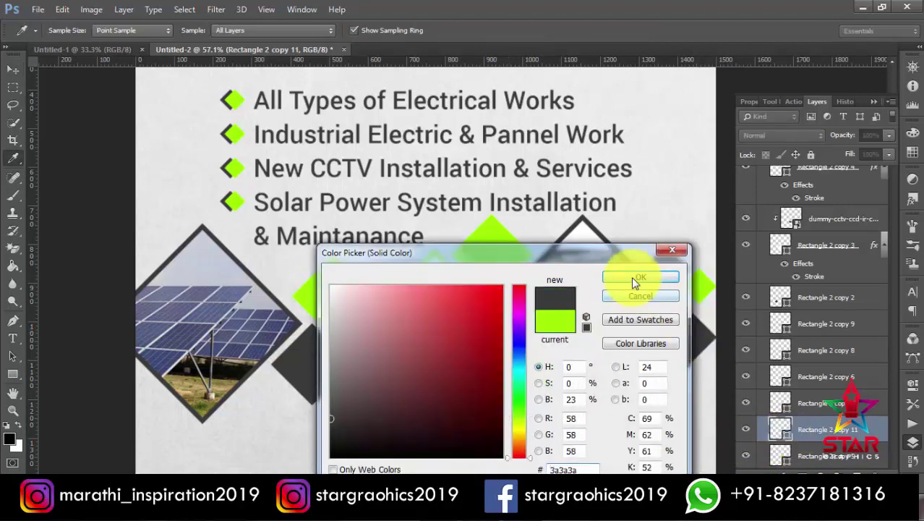
pyautogui.click(640, 274)
# - Move the services list group slightly higher with Free Transform
pyautogui.scroll(-3, 526, 366)
pyautogui.scroll(1, 513, 217)
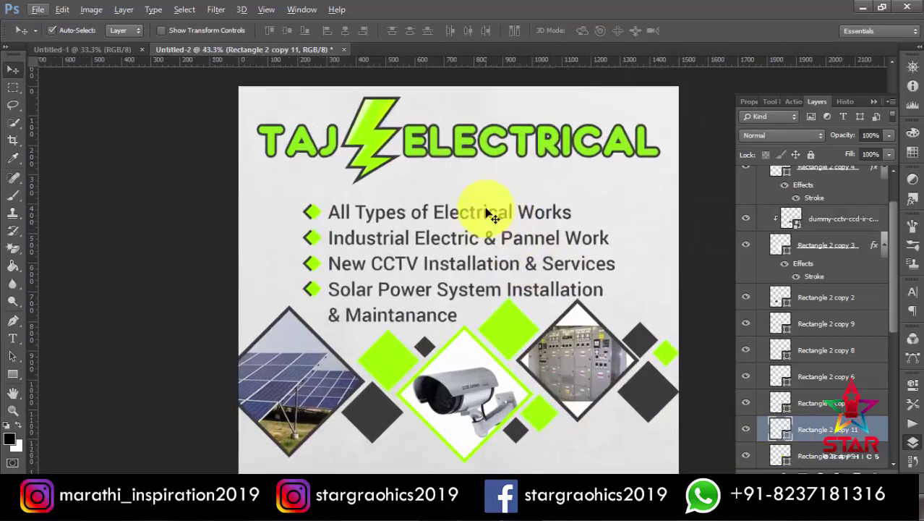
pyautogui.click(452, 214)
pyautogui.scroll(-1, 787, 438)
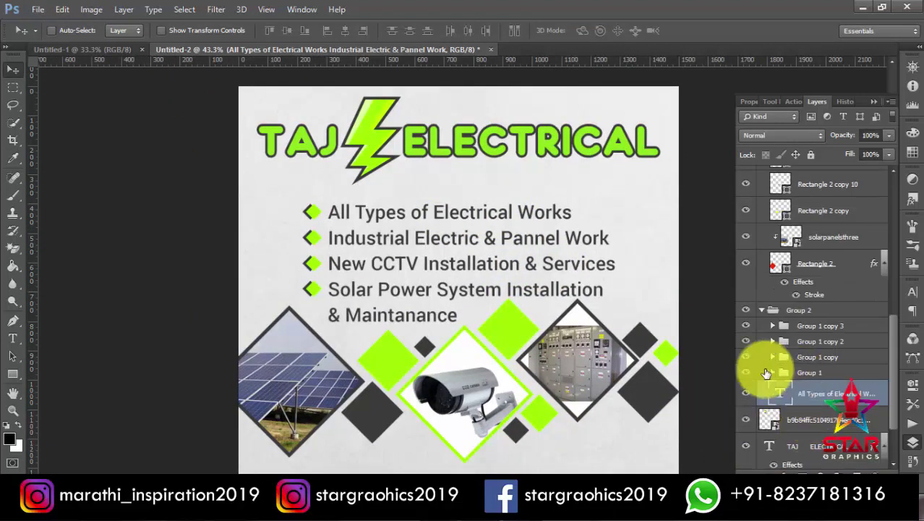
pyautogui.click(799, 310)
pyautogui.hotkey('ctrl', 't')
pyautogui.moveTo(535, 278); pyautogui.dragTo(539, 264)
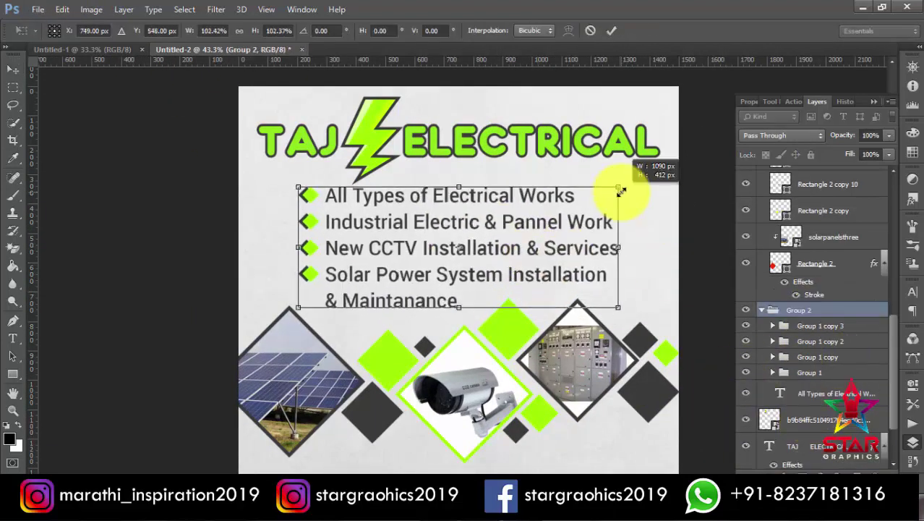
pyautogui.press('Return')
pyautogui.scroll(1, 470, 371)
# - Draw a full-width rectangle along the flyer's bottom, filled with lime green sampled from the design
pyautogui.click(12, 374)
pyautogui.scroll(-1, 217, 419)
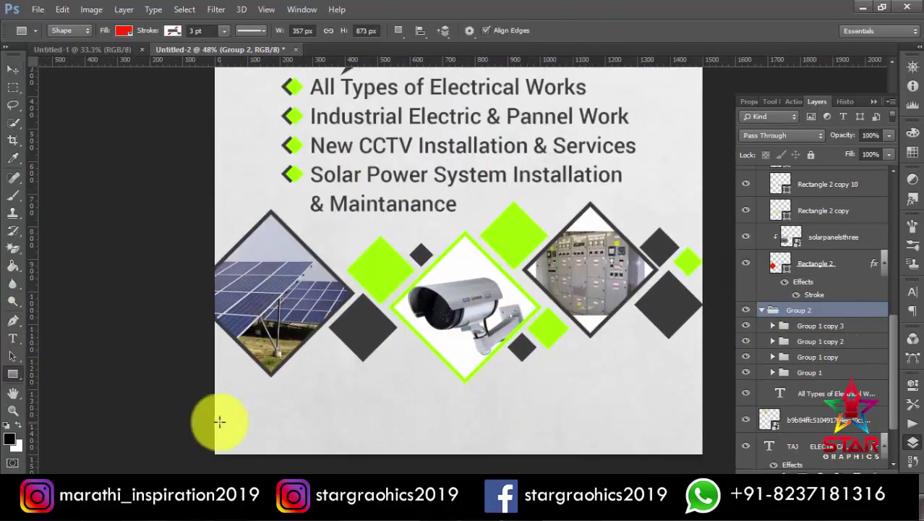
pyautogui.moveTo(215, 415); pyautogui.dragTo(703, 453)
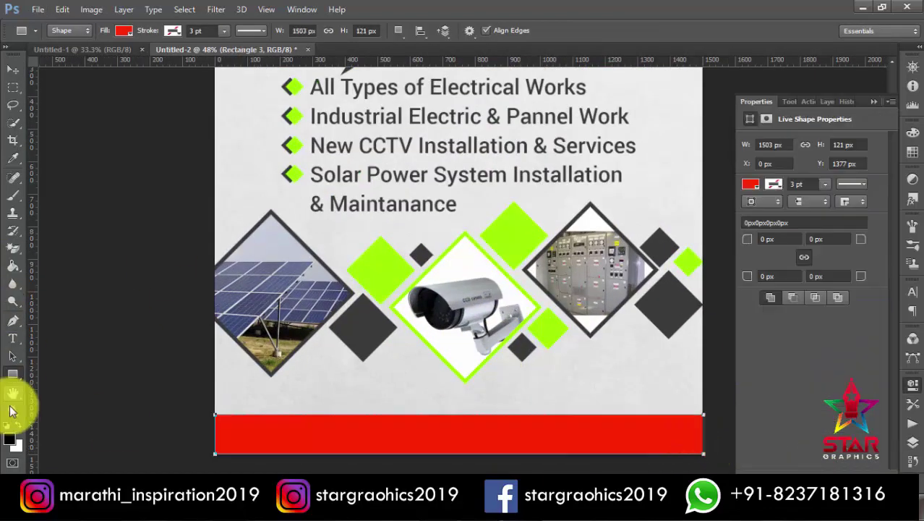
pyautogui.click(123, 31)
pyautogui.click(474, 201)
pyautogui.press('Escape')
pyautogui.click(751, 184)
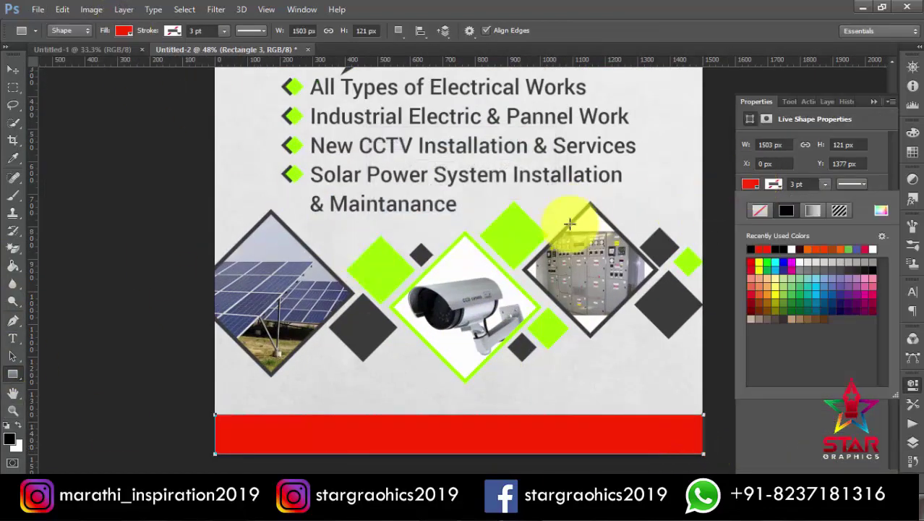
pyautogui.click(889, 202)
pyautogui.click(537, 212)
pyautogui.click(640, 275)
# - Paste the tagline 'All Type of Electric Work Mantainance & Services' at a smaller size, centred above the bar
pyautogui.hotkey('alt', 'Tab')
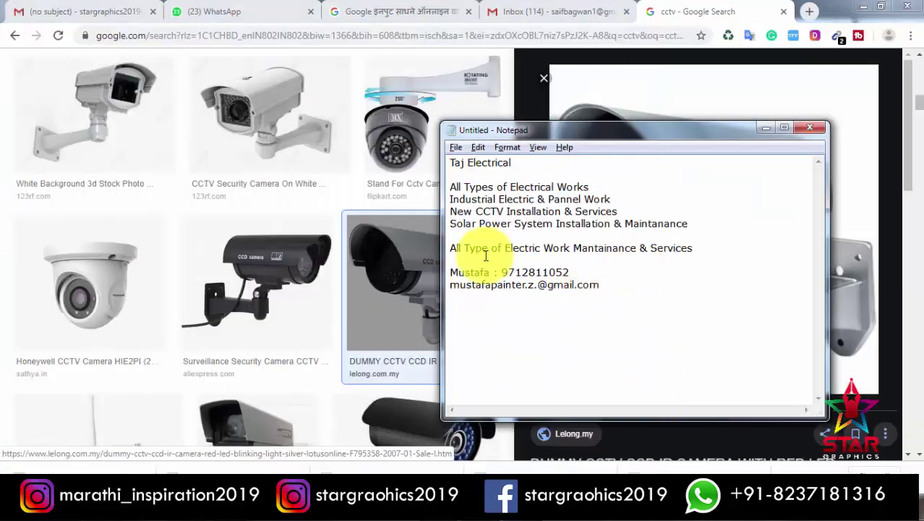
pyautogui.moveTo(445, 248); pyautogui.dragTo(729, 247)
pyautogui.hotkey('alt', 'Tab')
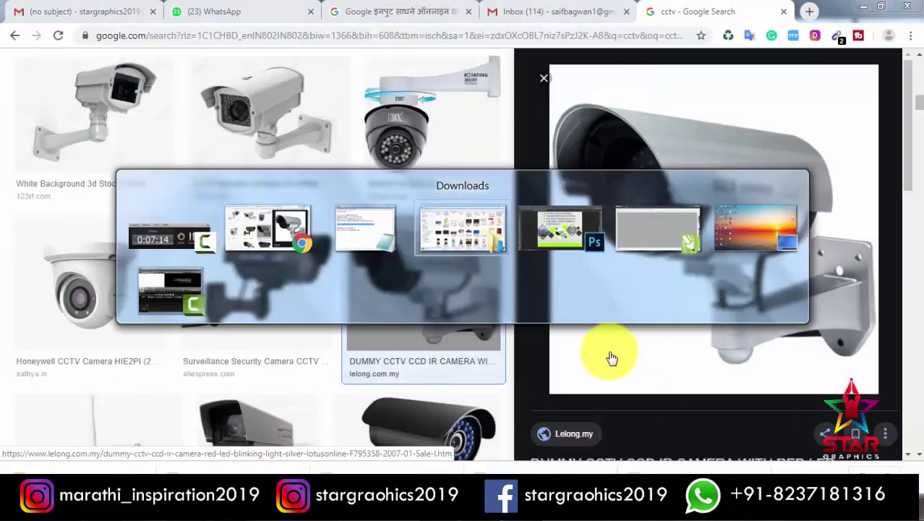
pyautogui.press('t')
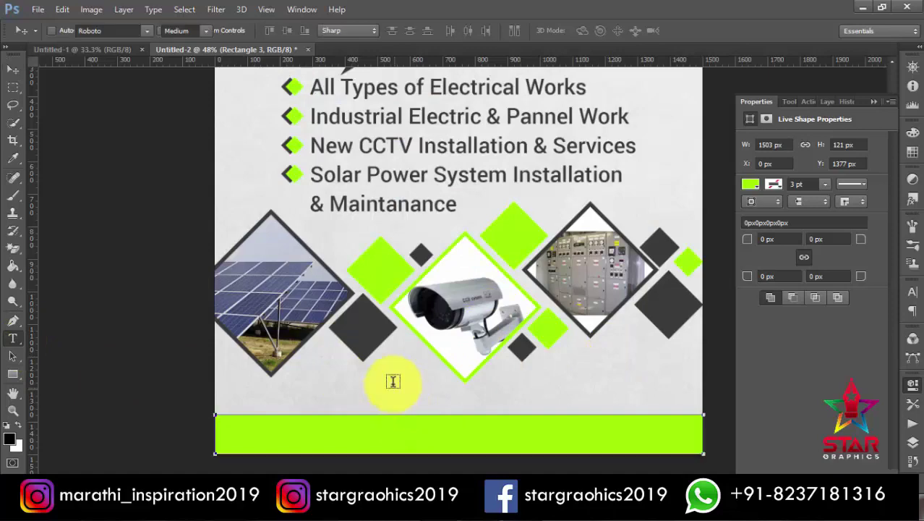
pyautogui.click(390, 381)
pyautogui.hotkey('ctrl', 'v')
pyautogui.moveTo(228, 30); pyautogui.dragTo(202, 32)
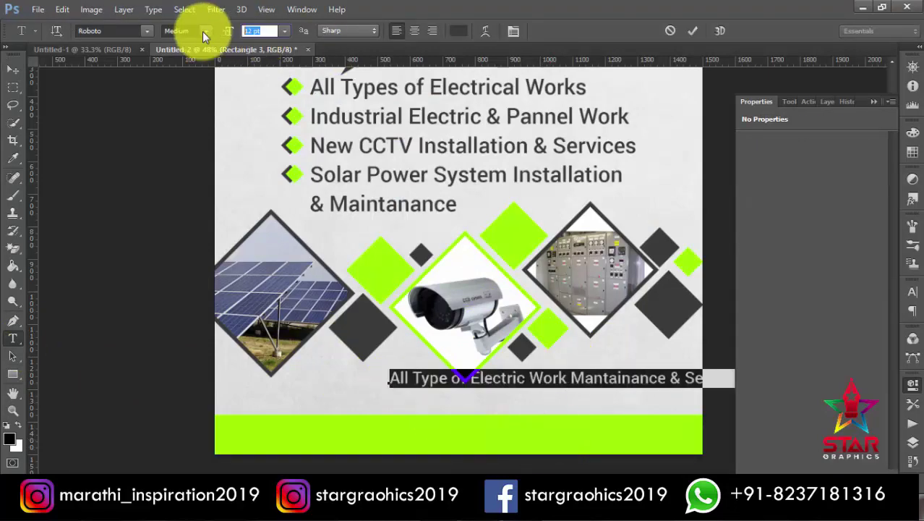
pyautogui.click(12, 68)
pyautogui.moveTo(543, 387); pyautogui.dragTo(474, 400)
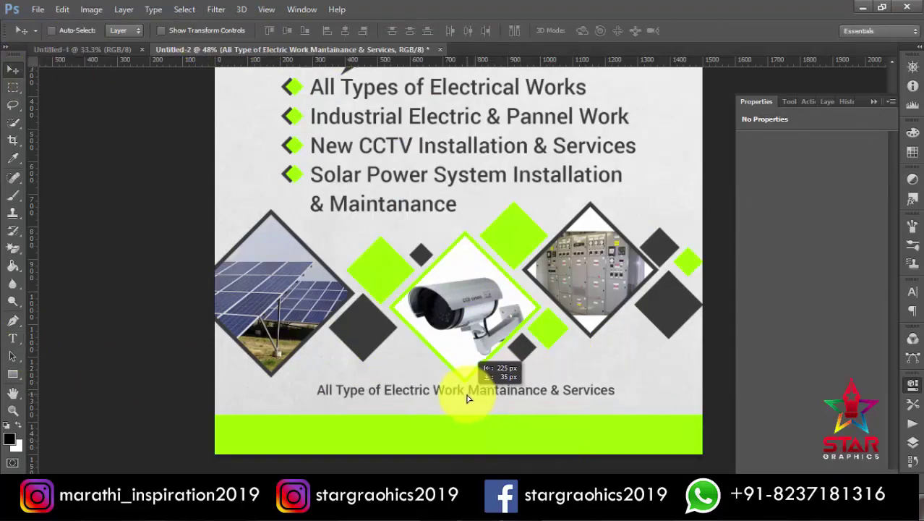
pyautogui.hotkey('alt', 'Tab')
# - Paste the contact's name, phone number and e-mail onto the green bar as one line with a 'Contact' label
pyautogui.moveTo(599, 285); pyautogui.dragTo(448, 271)
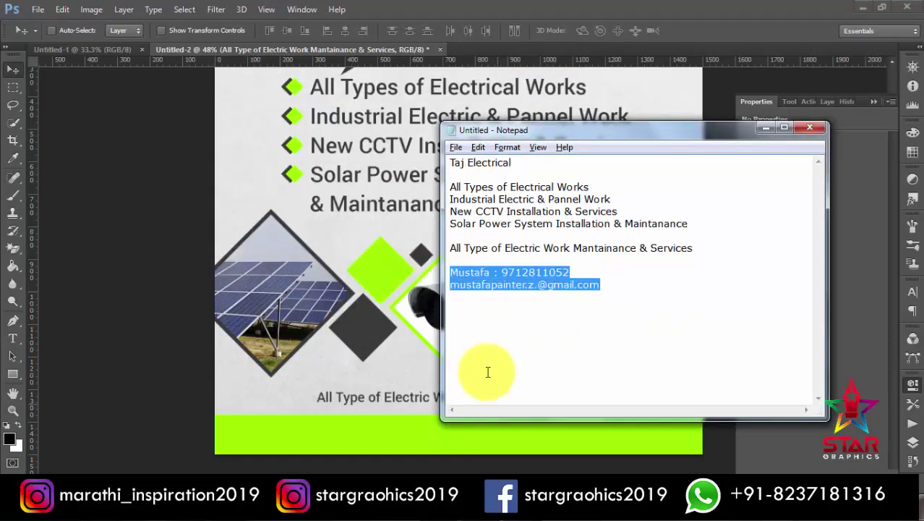
pyautogui.hotkey('alt', 'Tab')
pyautogui.press('t')
pyautogui.scroll(2, 283, 455)
pyautogui.click(244, 378)
pyautogui.hotkey('ctrl', 'v')
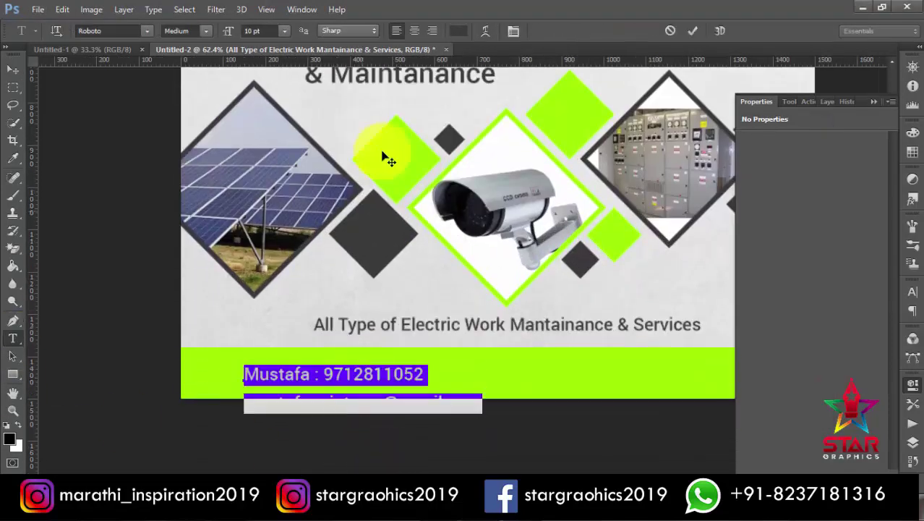
pyautogui.click(242, 405)
pyautogui.press('BackSpace')
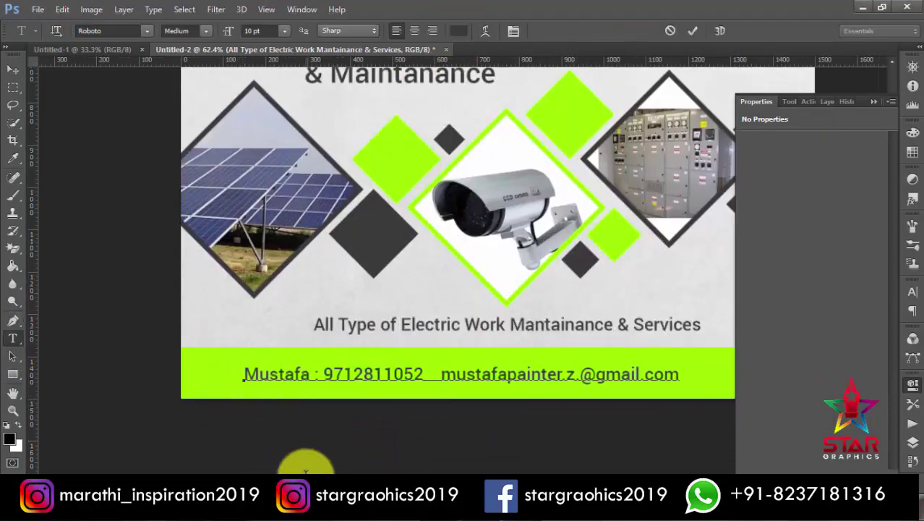
pyautogui.write('Contact :')
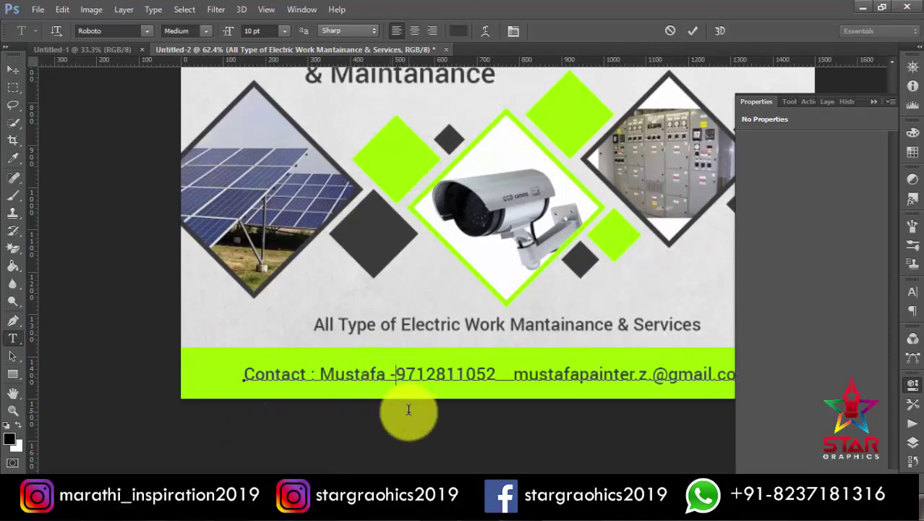
pyautogui.click(548, 374)
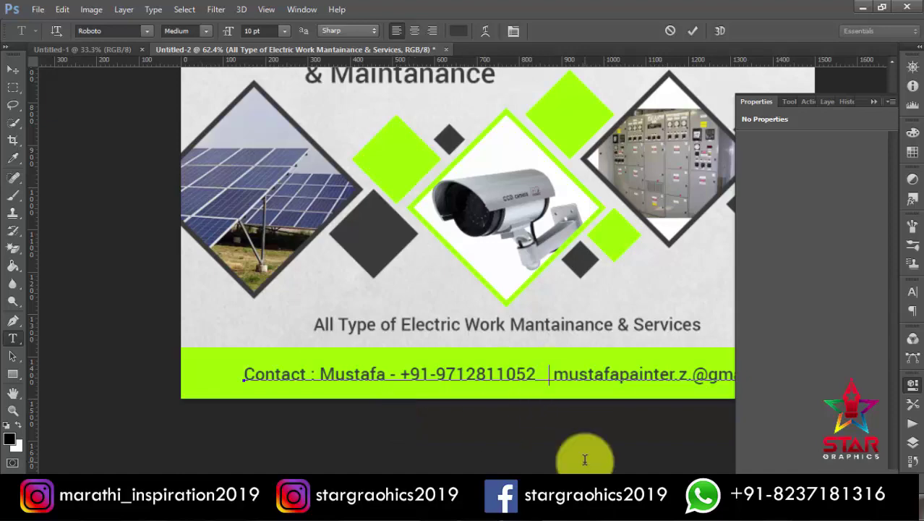
# - Nudge the contact line into position within the green footer bar
pyautogui.scroll(-2, 379, 294)
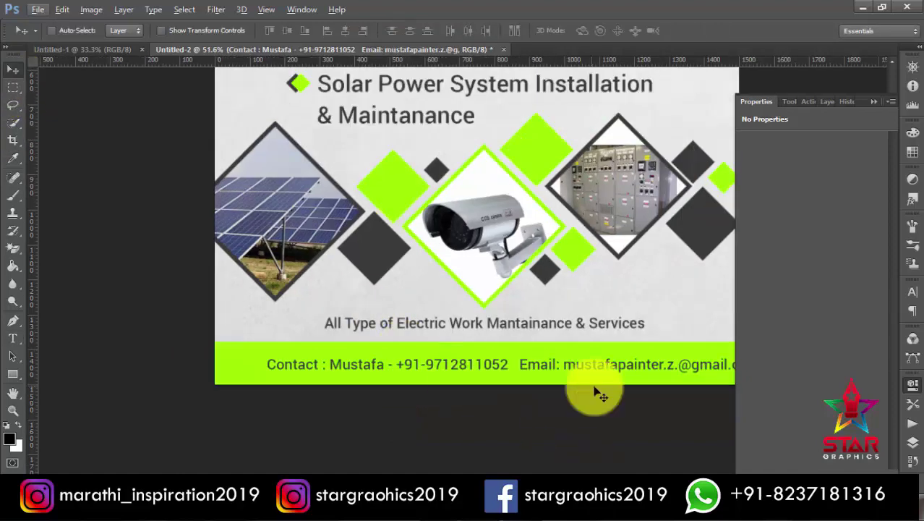
pyautogui.scroll(-1, 583, 355)
pyautogui.moveTo(541, 460); pyautogui.dragTo(547, 460)
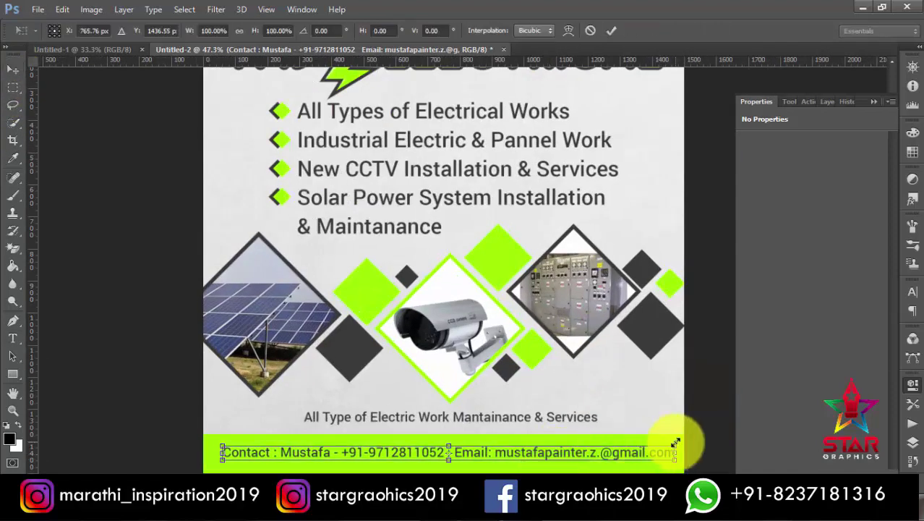
pyautogui.scroll(2, 459, 447)
# - Colour the 'Contact :' label black and commit the text edit
pyautogui.press('t')
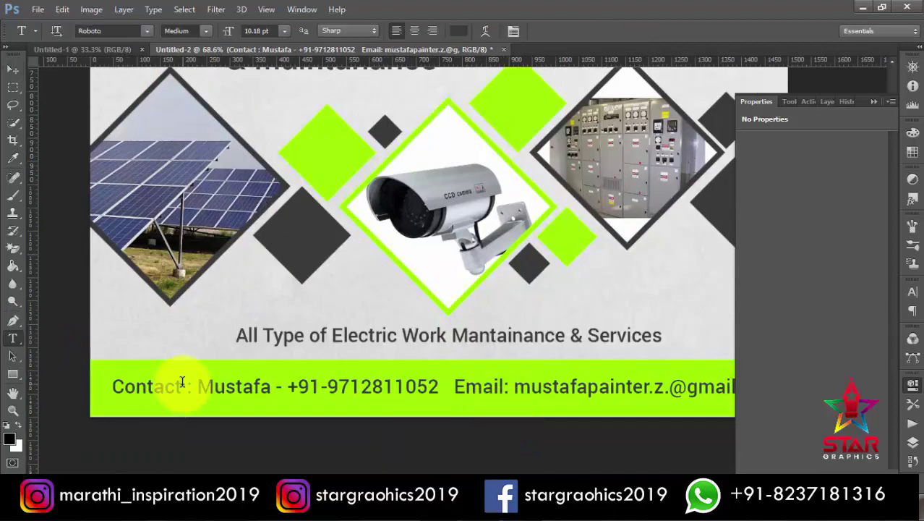
pyautogui.moveTo(195, 386); pyautogui.dragTo(112, 386)
pyautogui.click(458, 30)
pyautogui.press('Return')
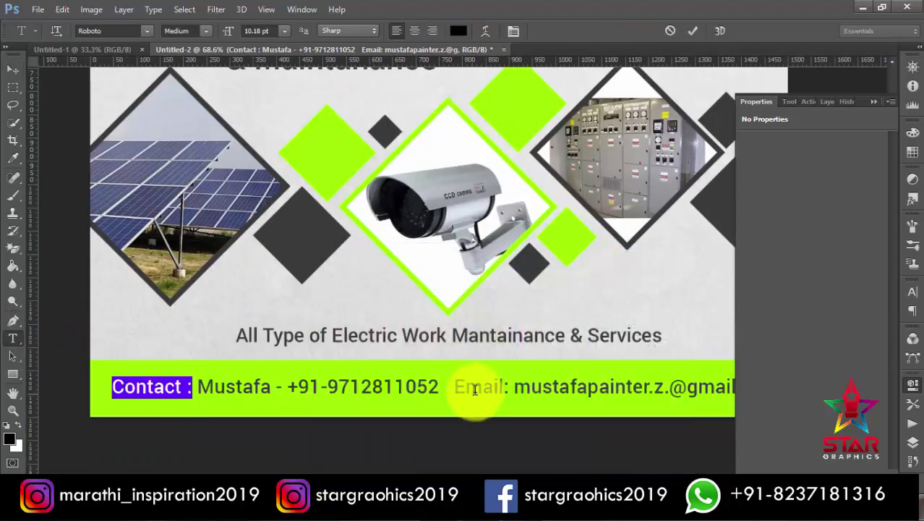
pyautogui.click(458, 30)
pyautogui.click(404, 390)
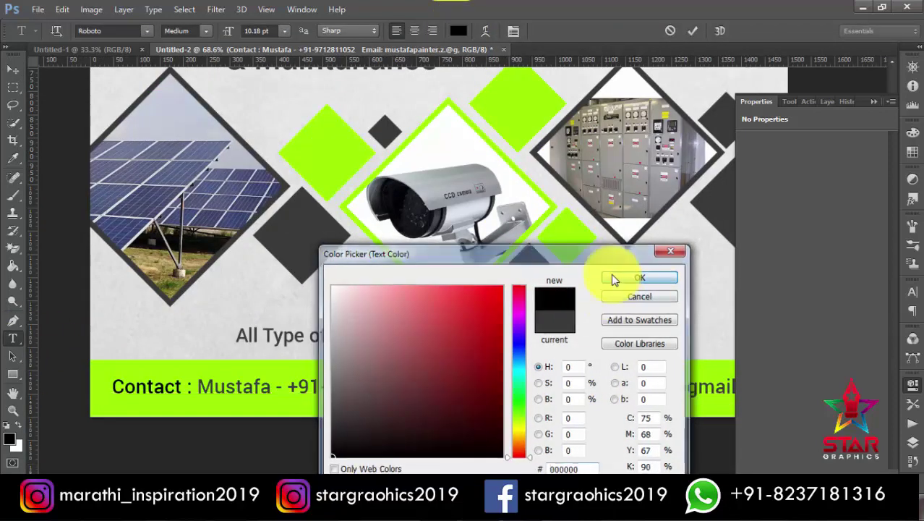
pyautogui.click(615, 274)
pyautogui.hotkey('ctrl', 'Return')
pyautogui.press('v')
pyautogui.scroll(-2, 506, 367)
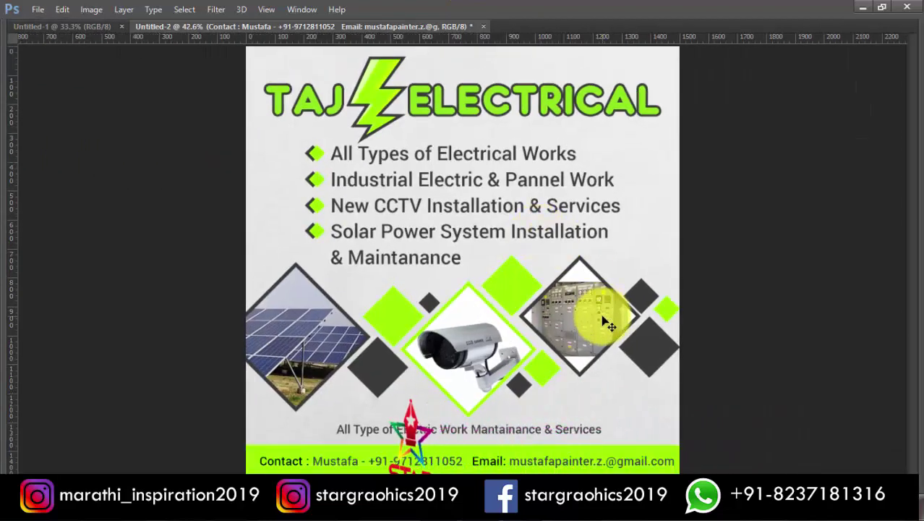